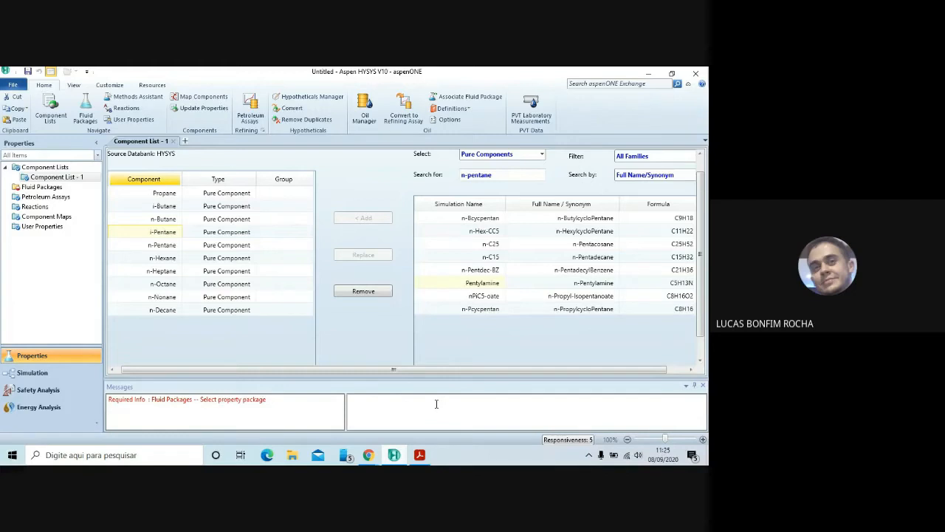
# Add a fluid package for Component List - 1 and select Peng-Robinson as its property package.
pyautogui.click(51, 188)
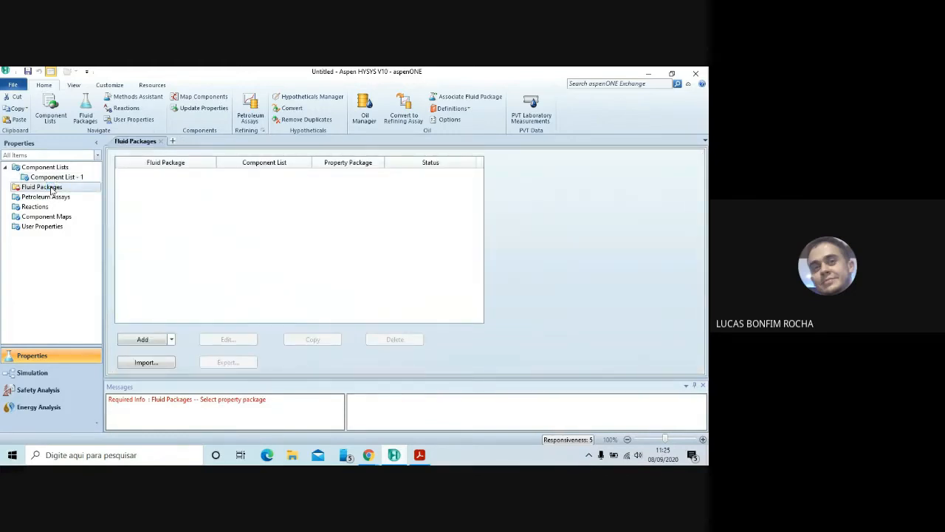
pyautogui.click(144, 340)
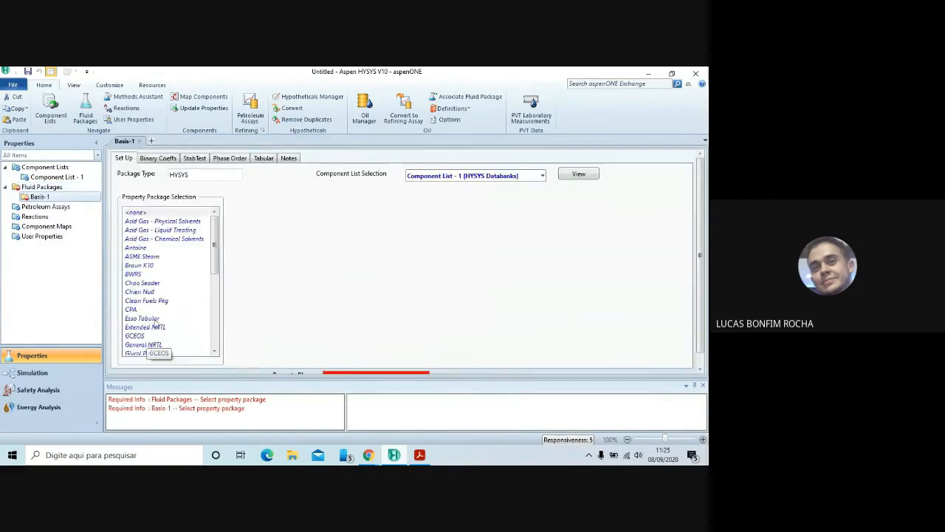
pyautogui.scroll(-6, 164, 296)
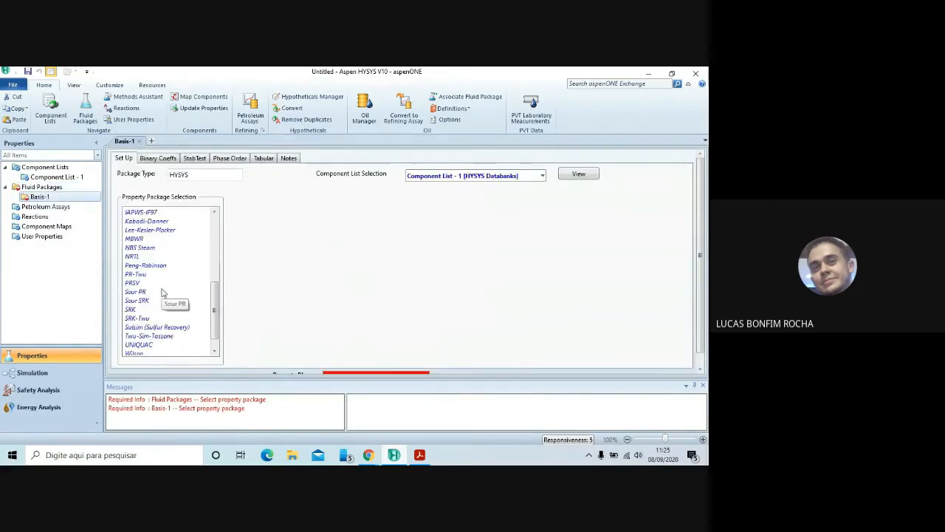
pyautogui.scroll(-1, 163, 293)
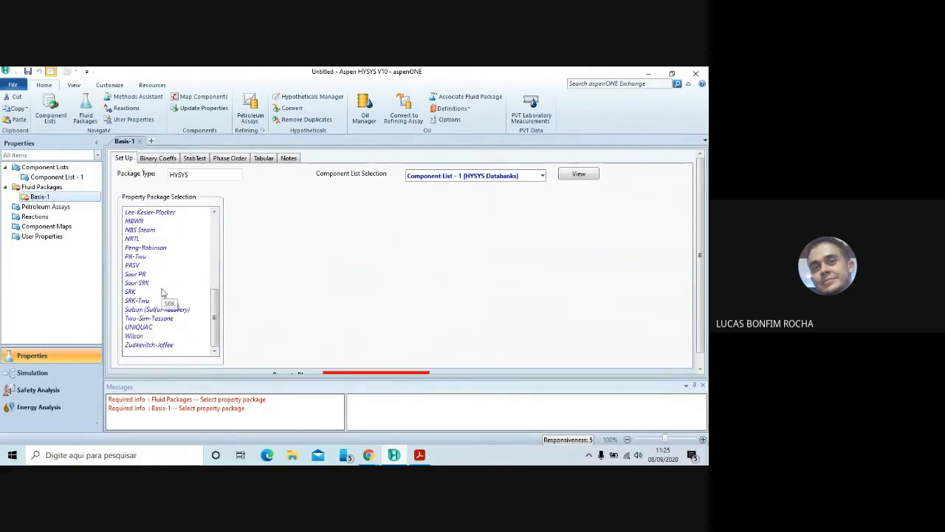
pyautogui.click(164, 249)
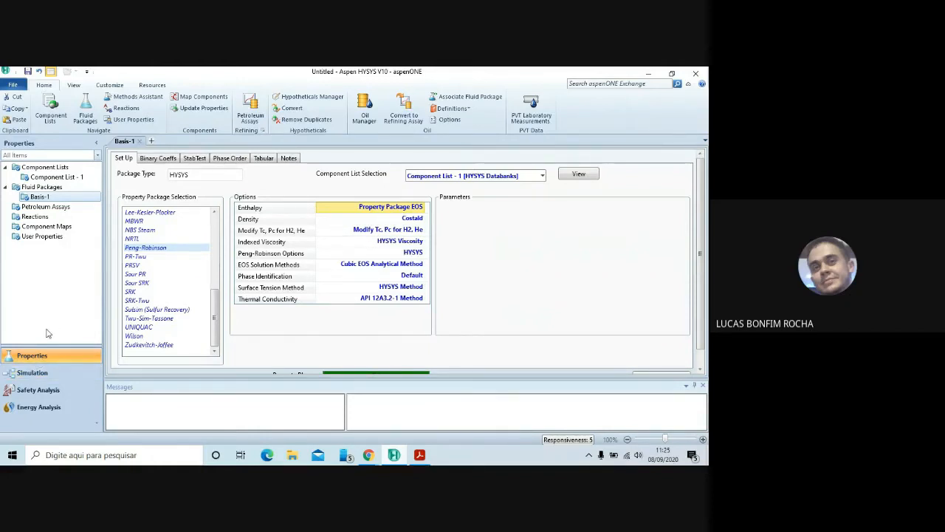
# Switch to the simulation environment and place a material stream on the empty flowsheet.
pyautogui.click(42, 374)
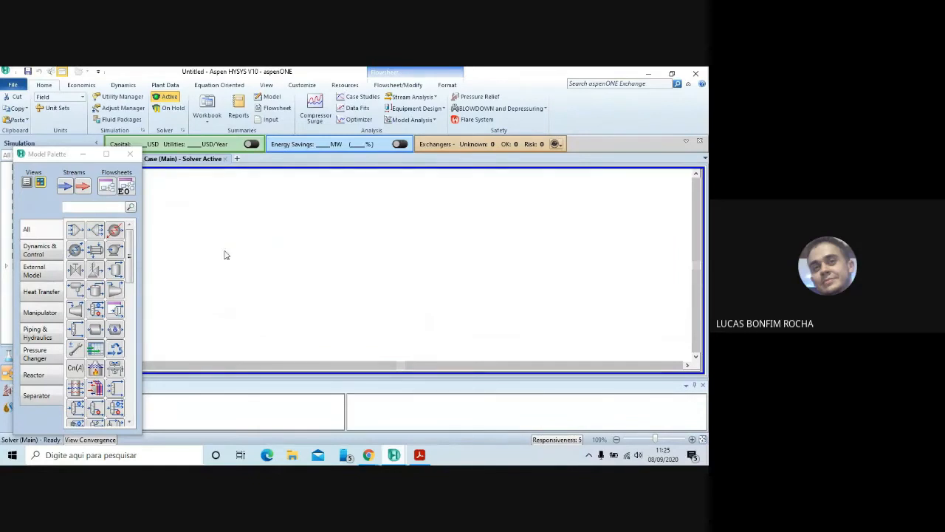
pyautogui.click(62, 158)
pyautogui.moveTo(64, 154); pyautogui.dragTo(78, 88)
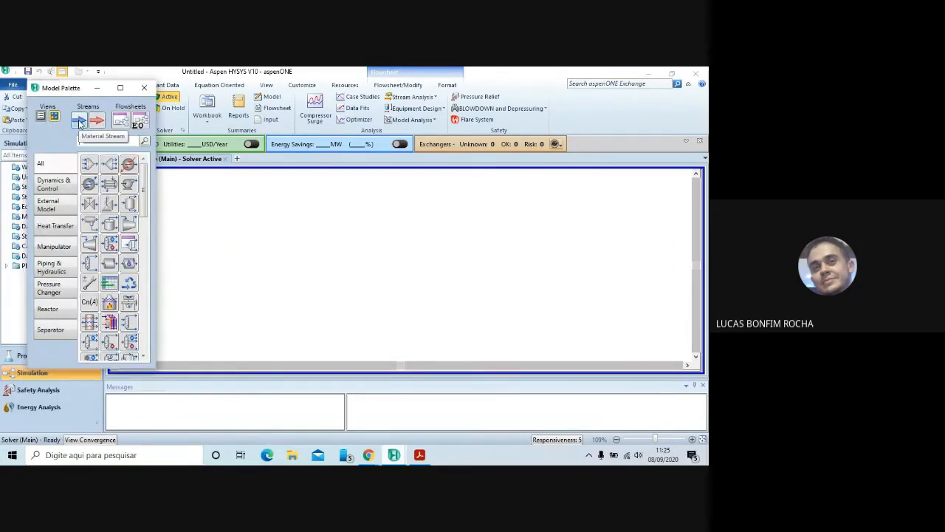
pyautogui.click(80, 123)
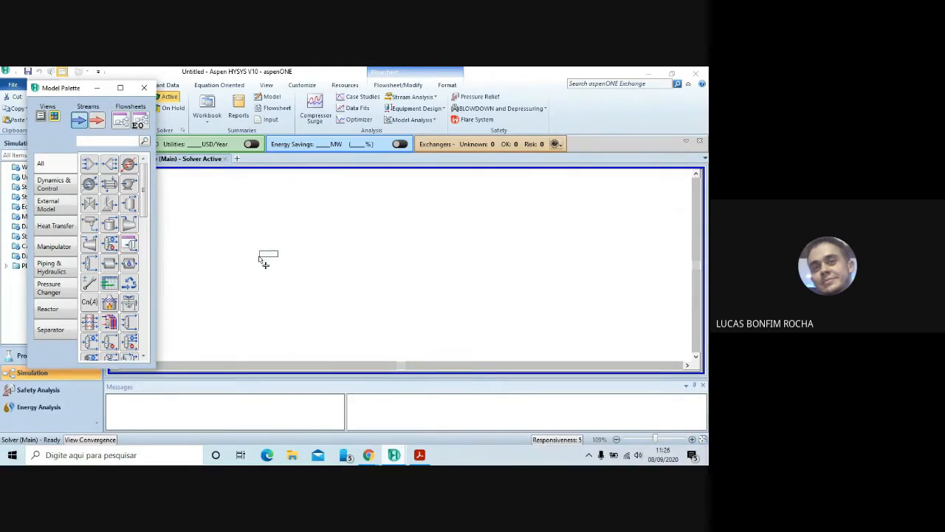
pyautogui.click(259, 258)
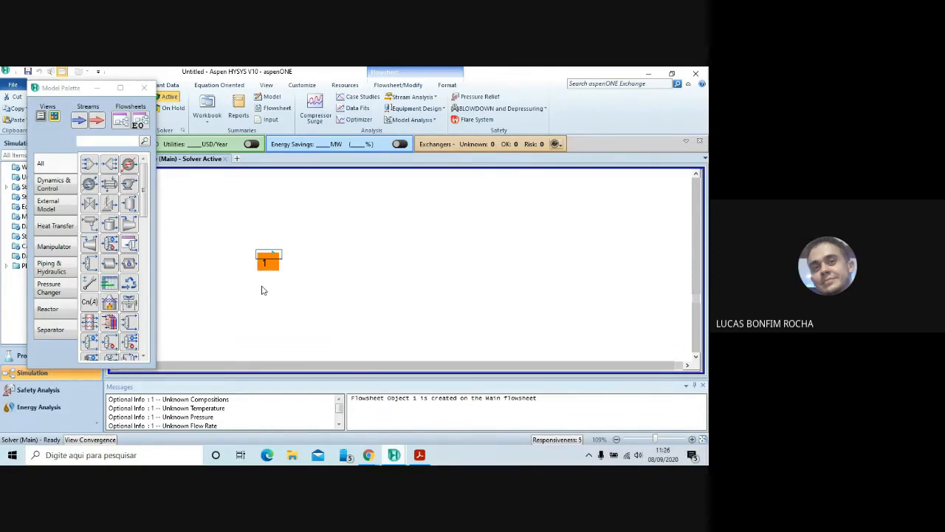
pyautogui.doubleClick(274, 260)
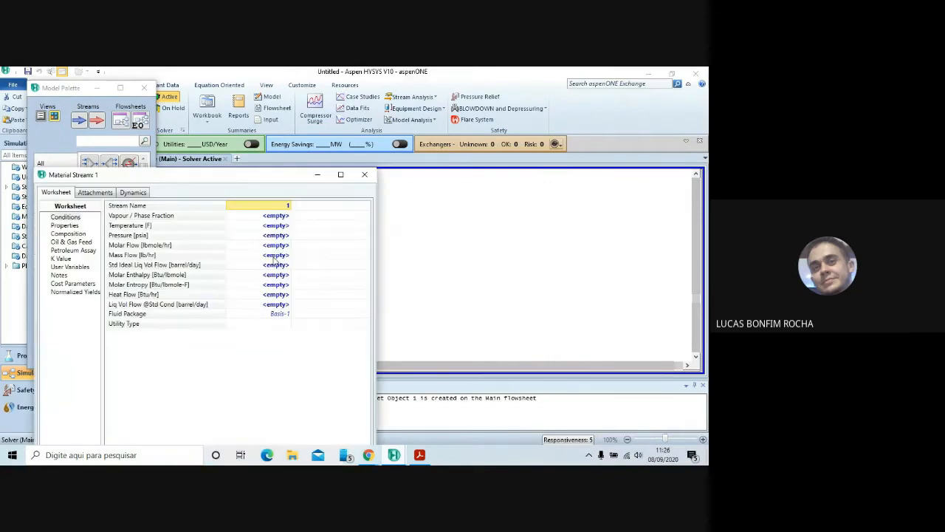
pyautogui.moveTo(277, 180); pyautogui.dragTo(330, 89)
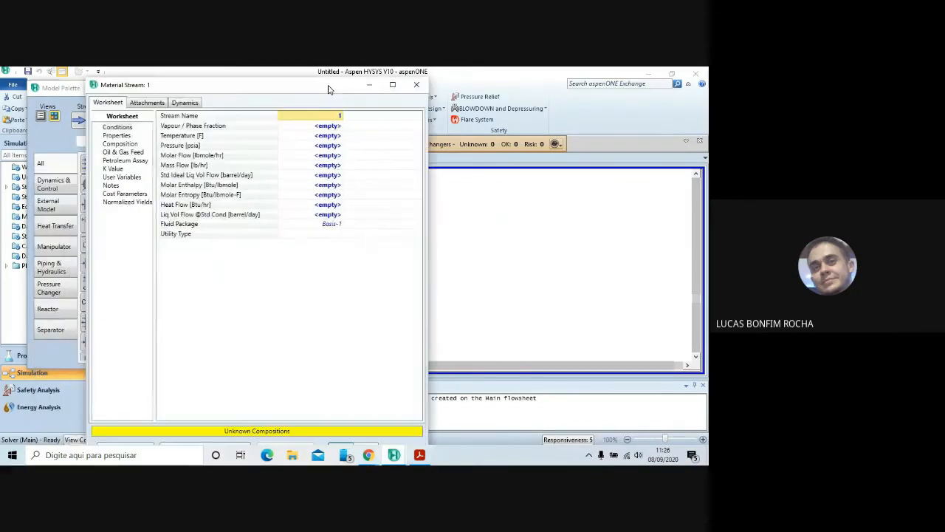
pyautogui.click(392, 85)
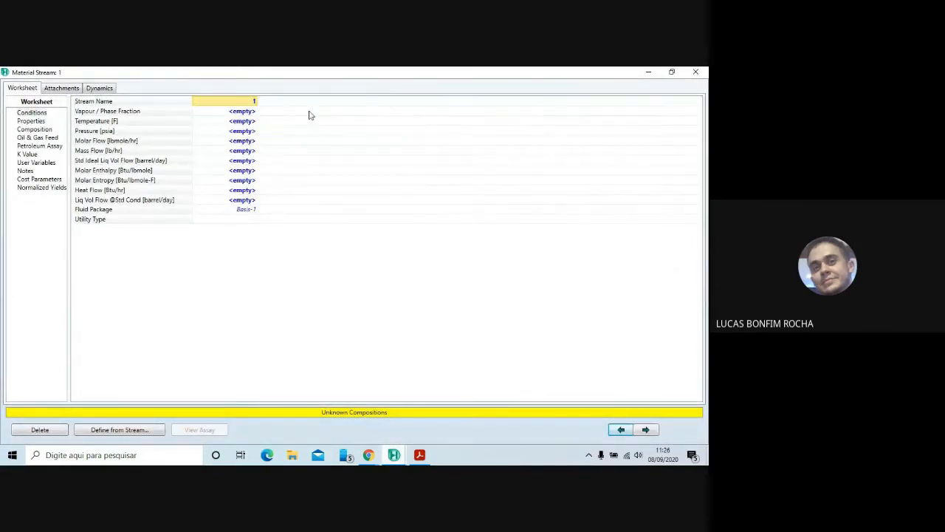
pyautogui.click(241, 122)
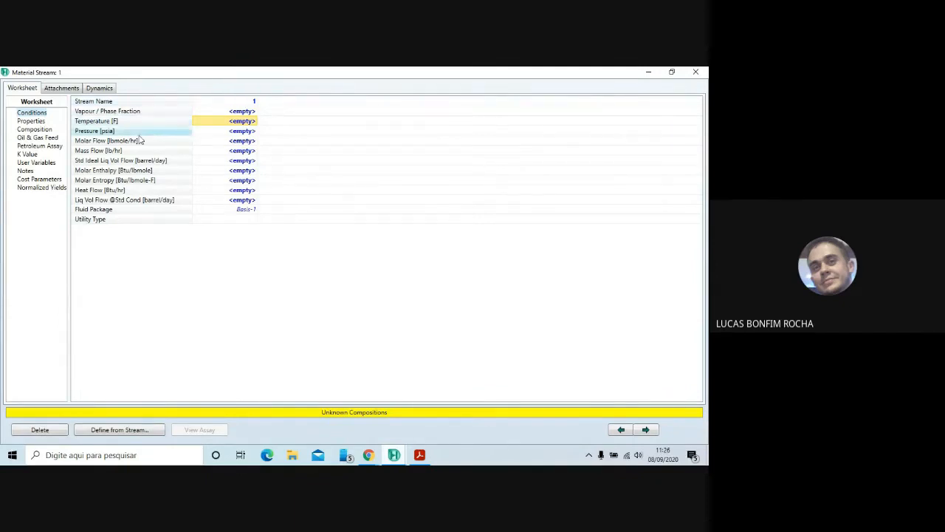
pyautogui.click(699, 72)
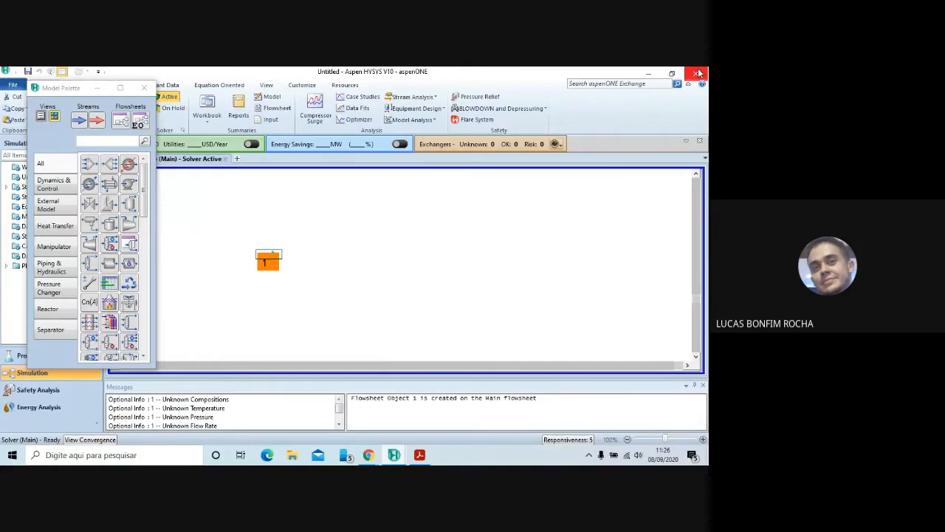
# Close the model palette and change the simulation's unit set to SI.
pyautogui.click(145, 90)
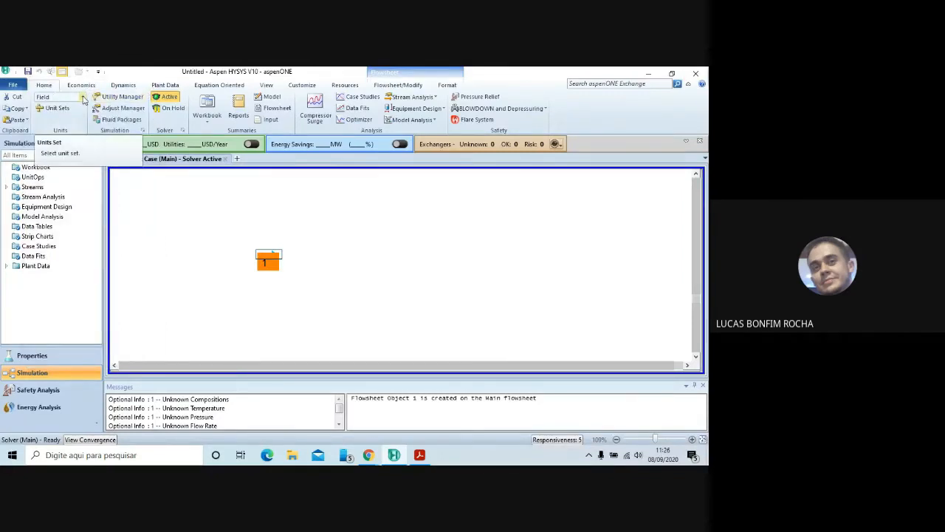
pyautogui.click(83, 98)
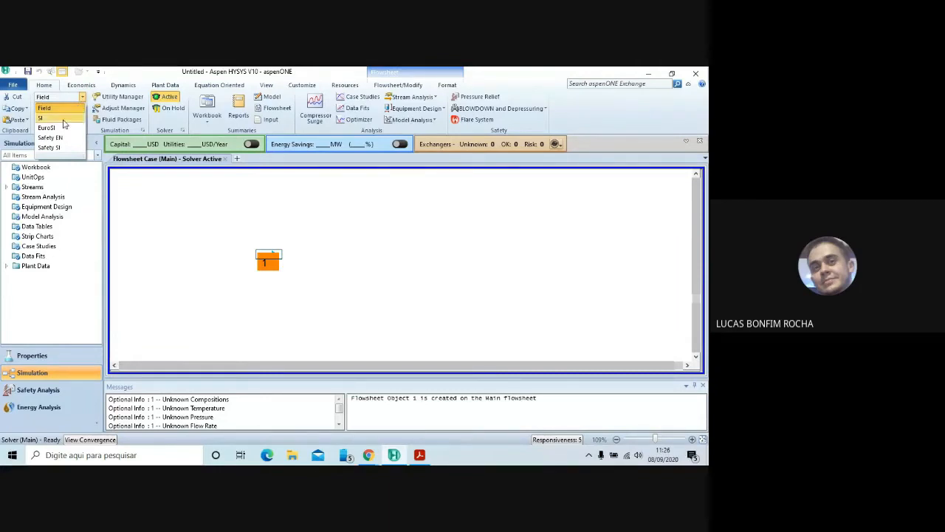
pyautogui.click(66, 119)
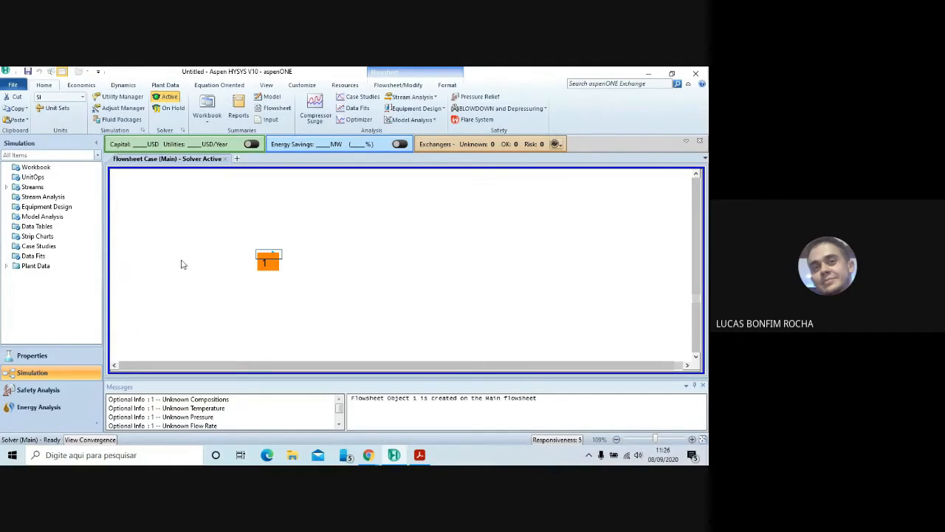
# Set material stream 1's conditions to a temperature of 70 °C, a pressure of 630 kPa and a molar flow of 160 kgmole/h.
pyautogui.moveTo(269, 268)
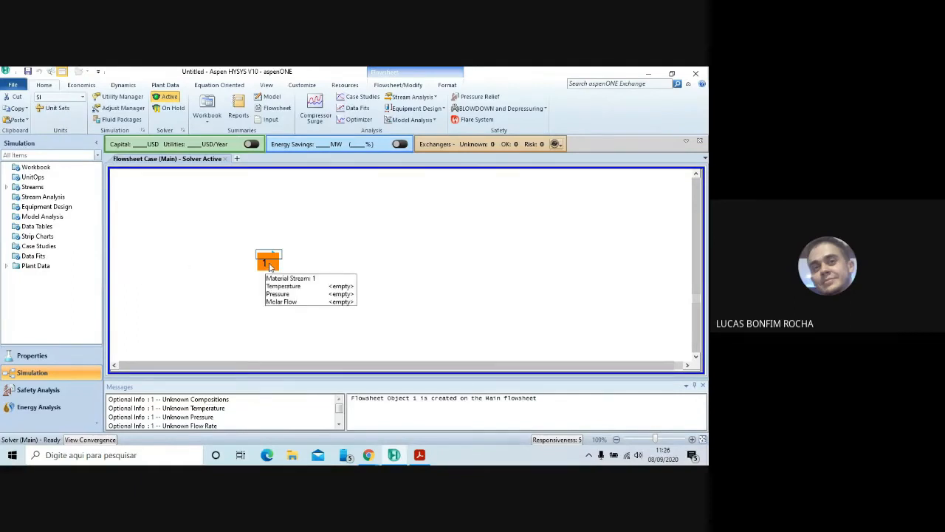
pyautogui.doubleClick(269, 265)
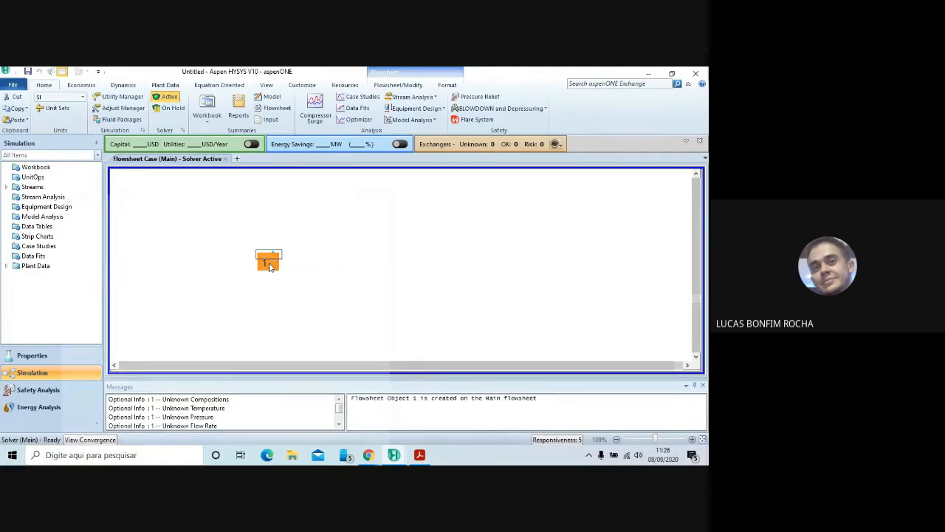
pyautogui.click(361, 195)
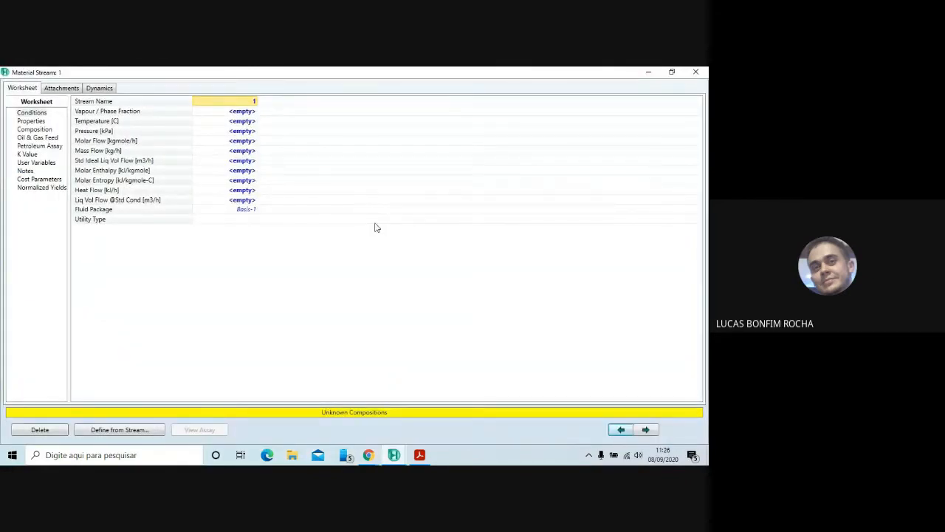
pyautogui.click(246, 122)
pyautogui.write('70')
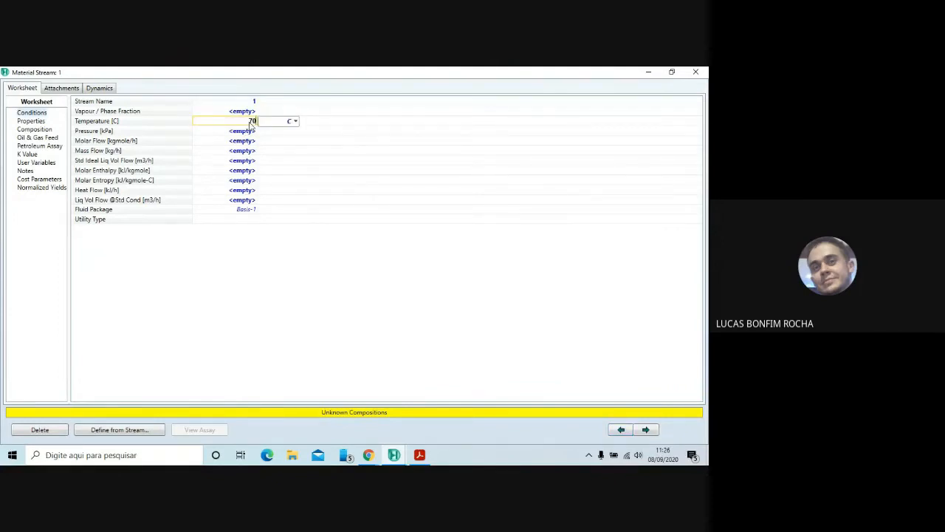
pyautogui.press('Return')
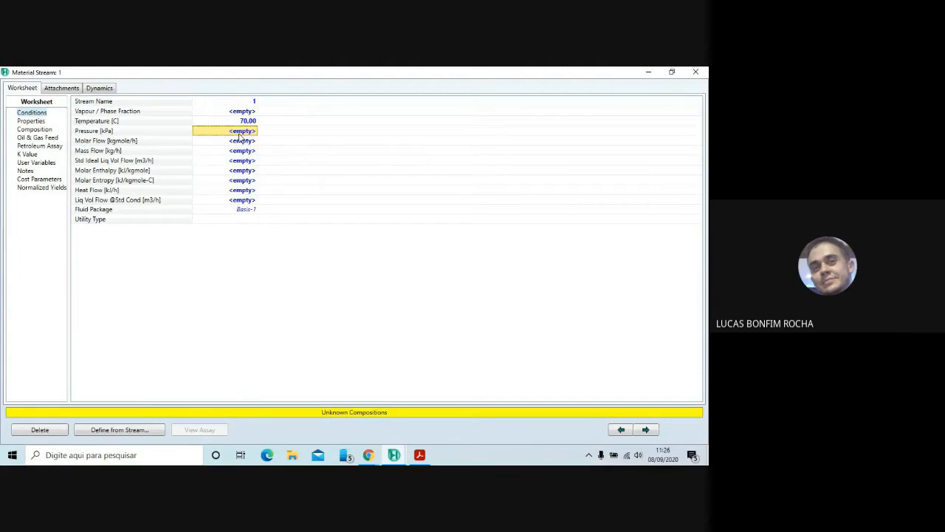
pyautogui.write('630')
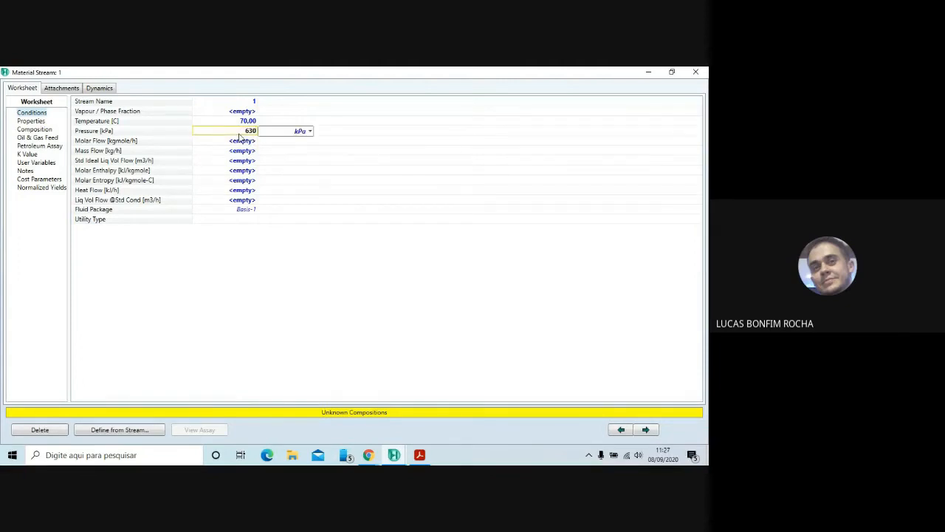
pyautogui.press('Return')
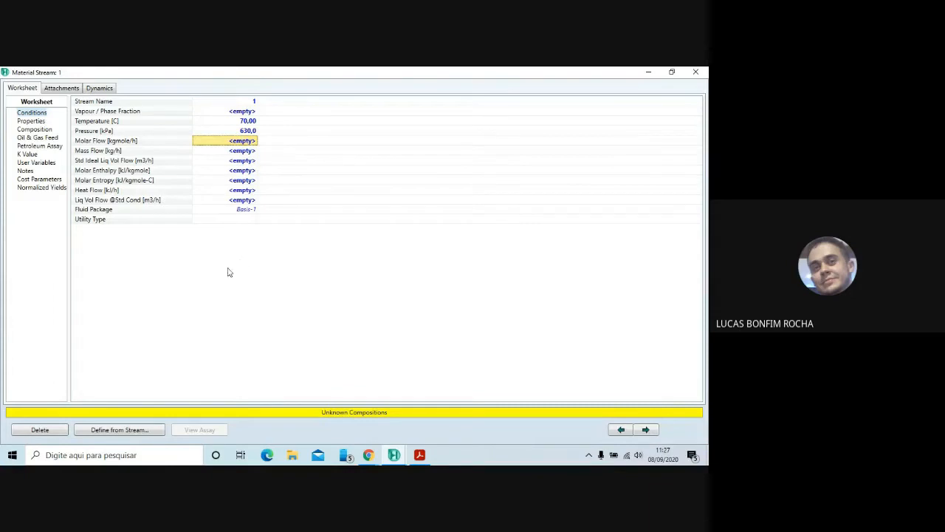
pyautogui.write('160')
pyautogui.press('Return')
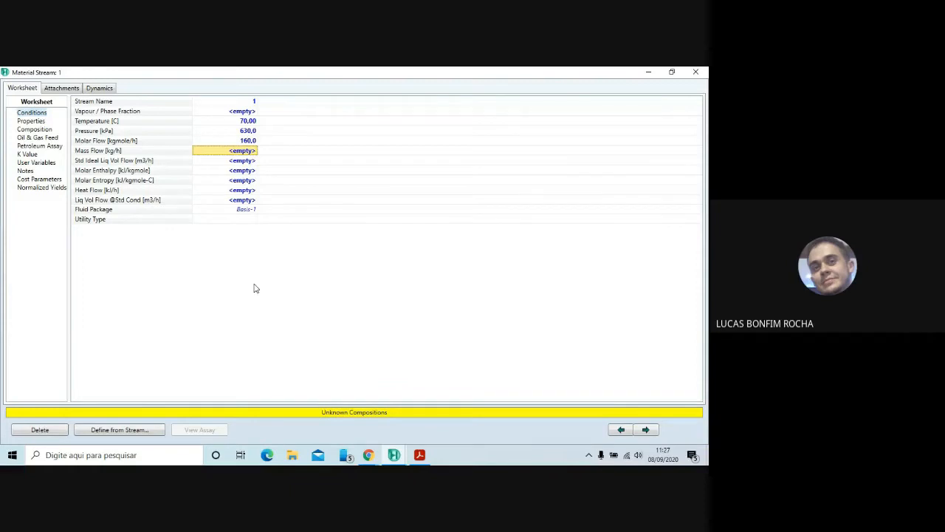
# Check the basis options for stream 1's composition, keep mole fractions, and enter 0.08 for Propane.
pyautogui.click(41, 131)
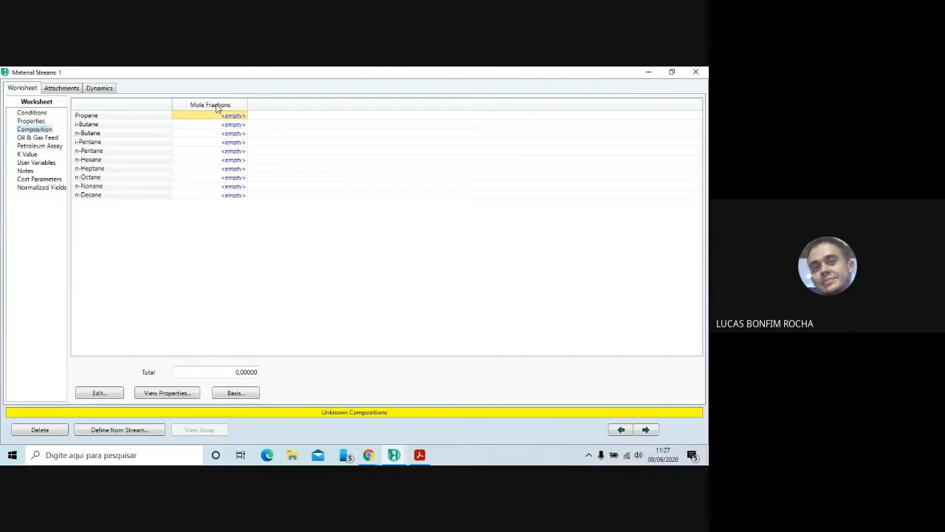
pyautogui.click(235, 394)
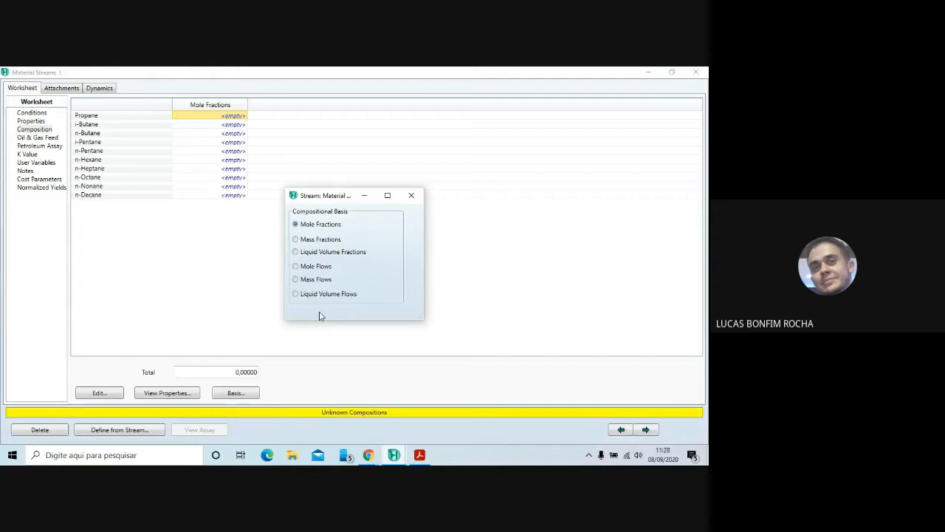
pyautogui.click(411, 195)
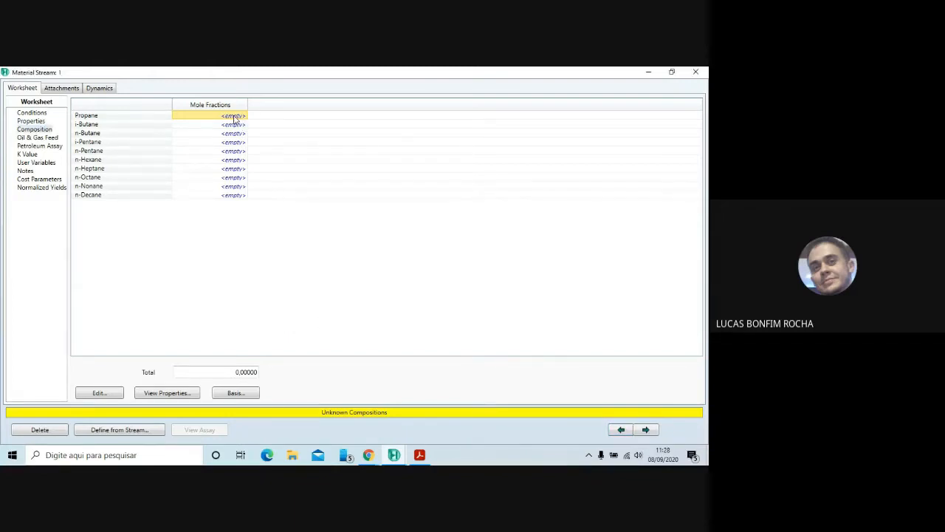
pyautogui.write('0')
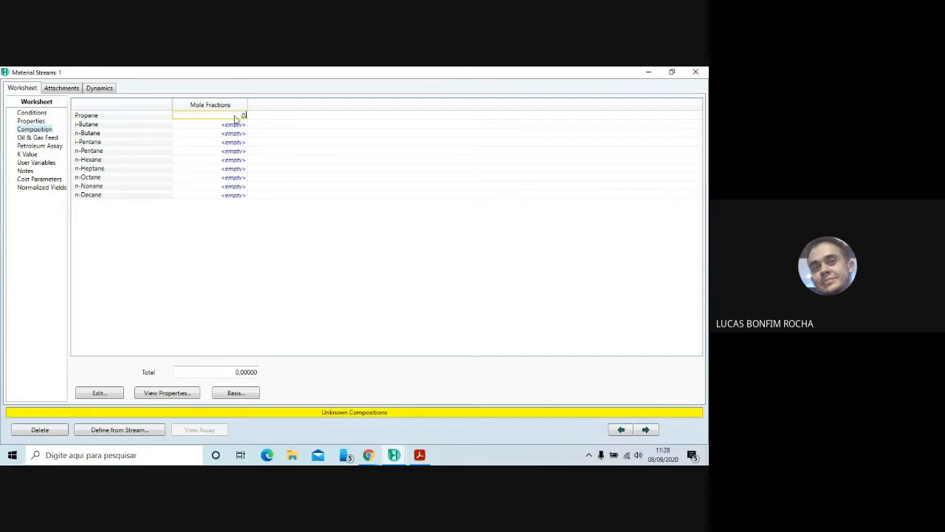
pyautogui.write(',08')
pyautogui.press('Return')
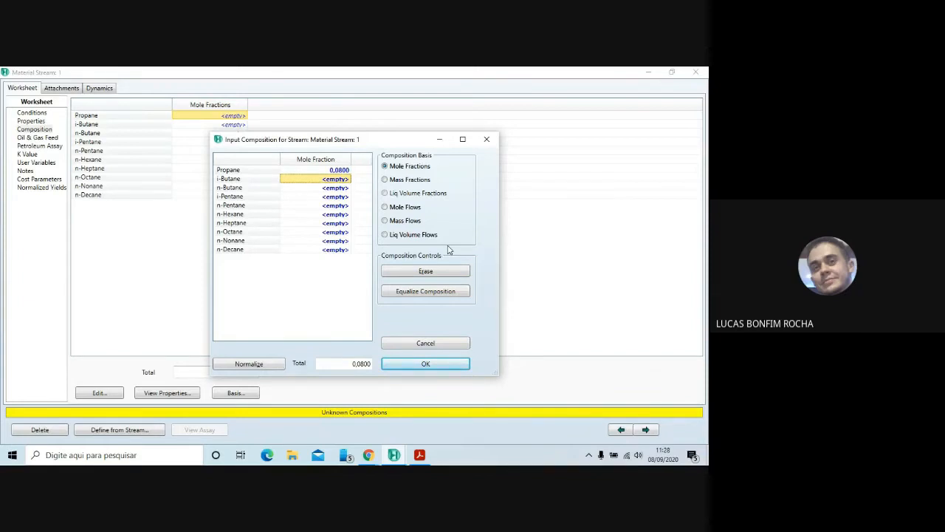
# Enter mole fractions of 0.04 for i-Butane, 0.18 for n-Butane and 0.04 for i-Pentane in stream 1's composition.
pyautogui.write('0.04')
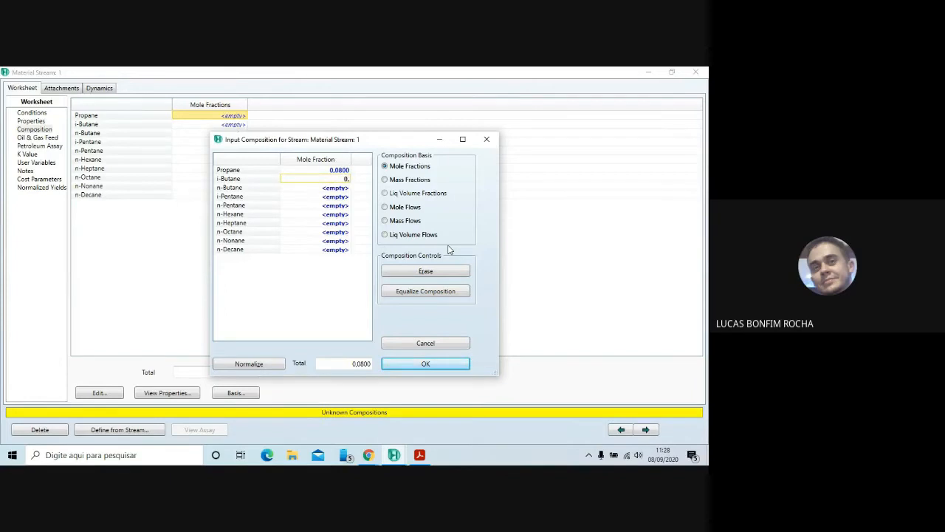
pyautogui.press('Return')
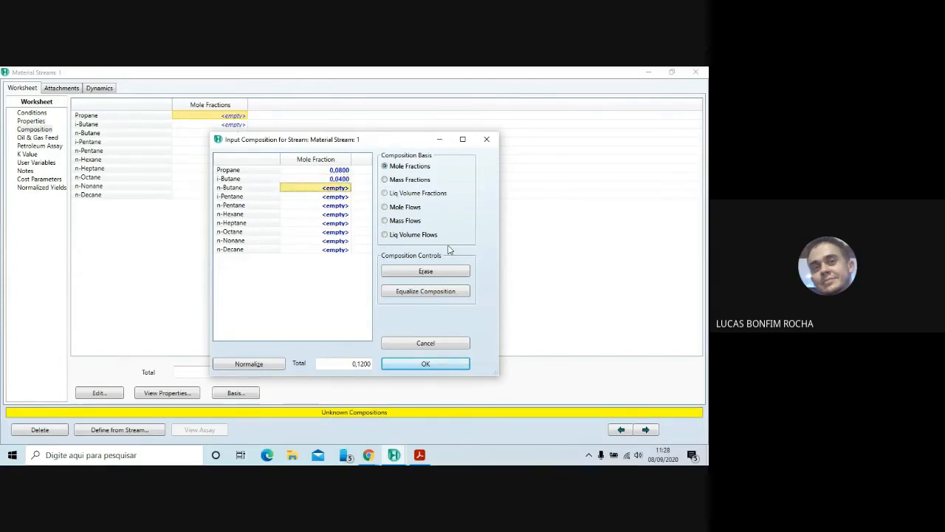
pyautogui.write('0.18')
pyautogui.press('Return')
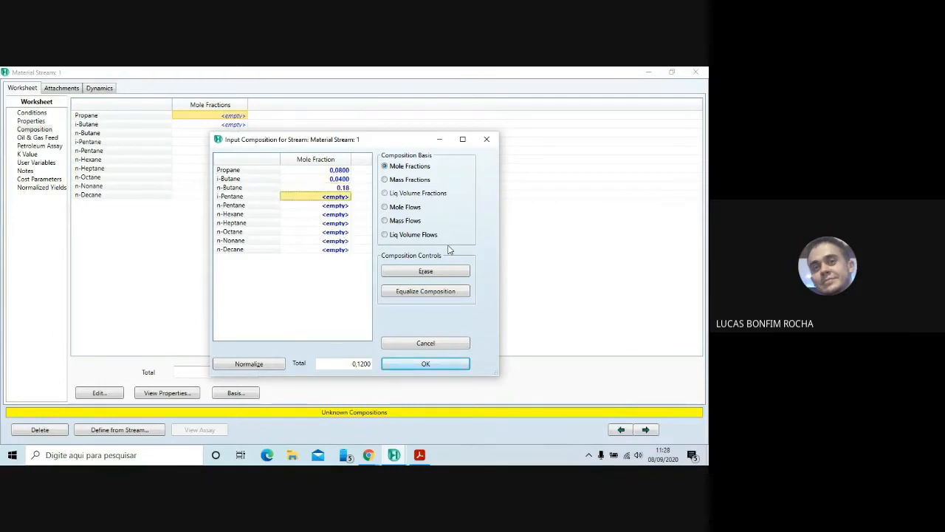
pyautogui.write('0.')
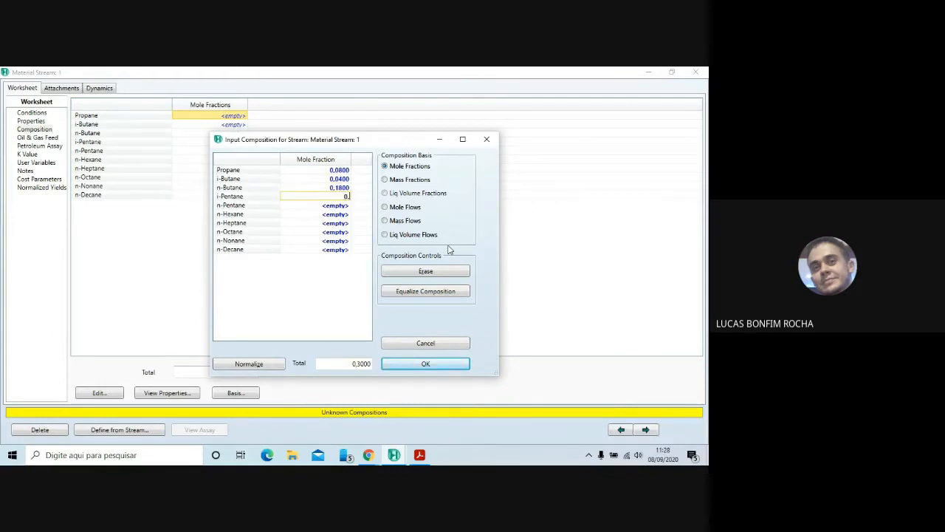
pyautogui.write('04')
pyautogui.press('Return')
# Enter mole fractions of 0.36 for n-Pentane, 0.18 for n-Hexane and 0.04 for n-Heptane.
pyautogui.write('0.')
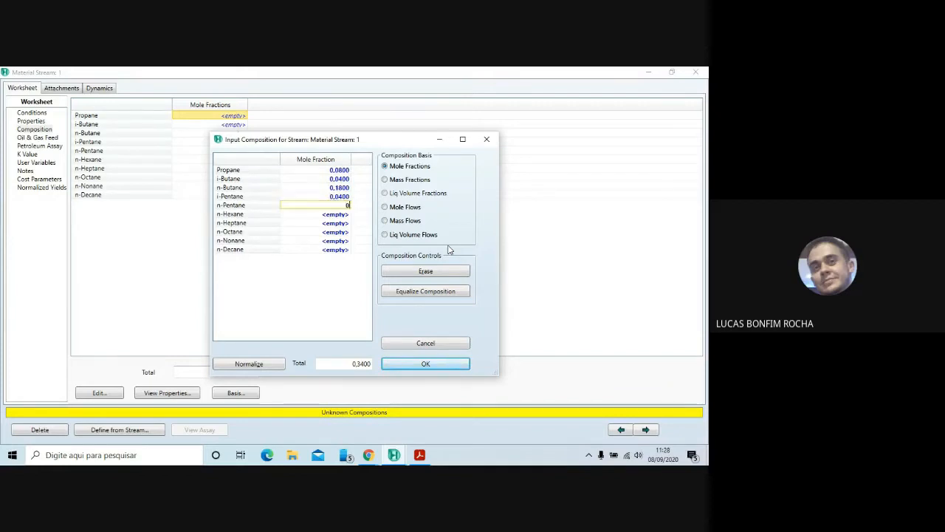
pyautogui.write('36')
pyautogui.press('Return')
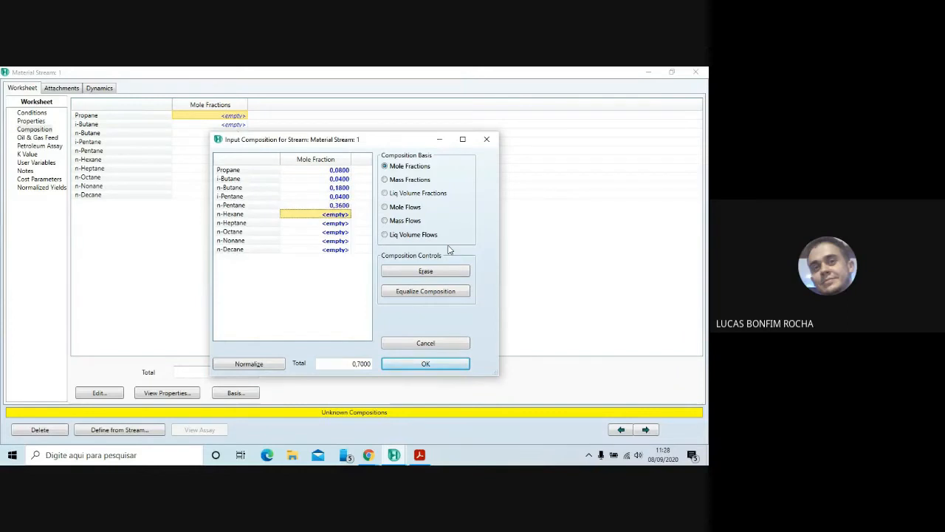
pyautogui.write('0.18')
pyautogui.press('Return')
pyautogui.write('0.')
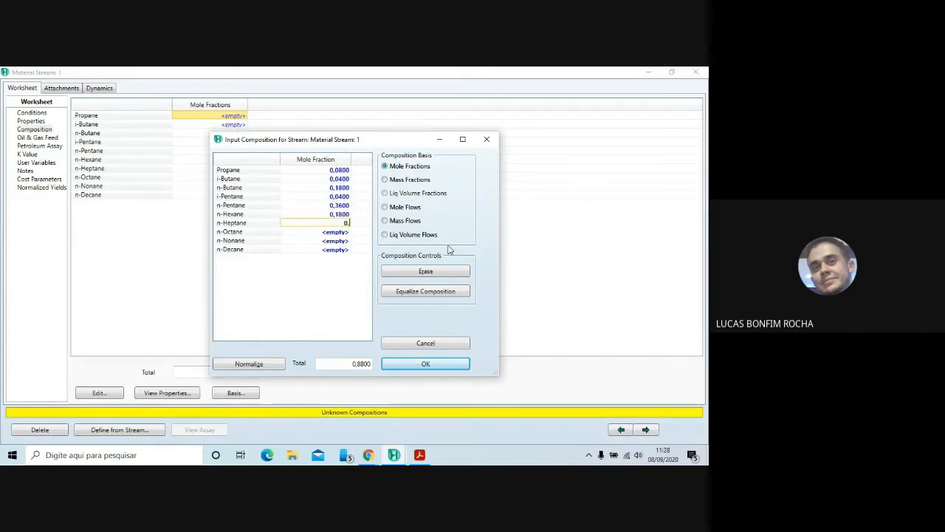
pyautogui.write('04')
pyautogui.press('Return')
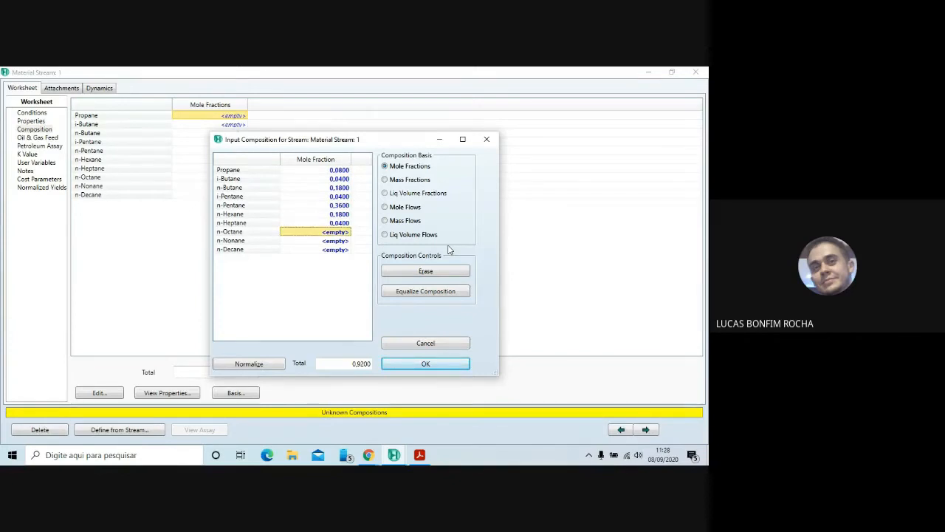
# Enter 0.04 for n-Octane, 0.02 for n-Nonane and 0.02 for n-Decane, accept the composition and close the stream window.
pyautogui.write('0.04')
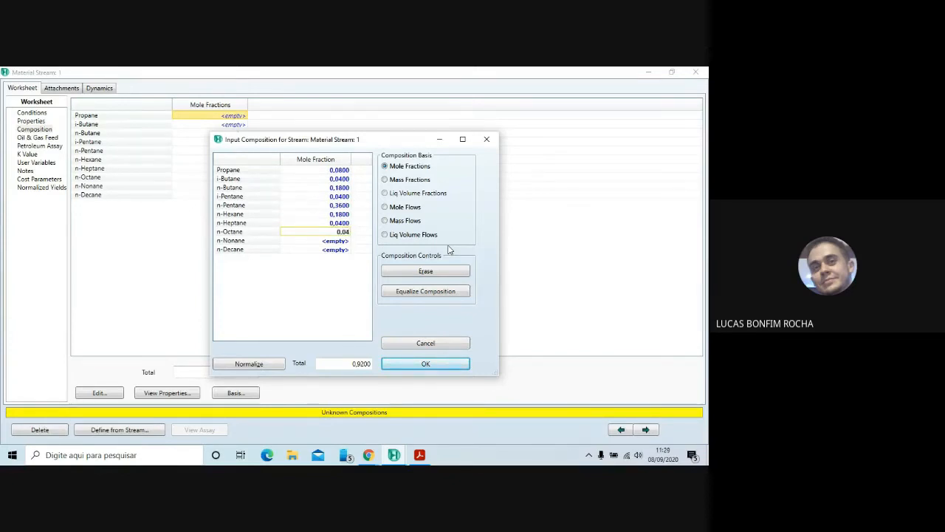
pyautogui.press('Return')
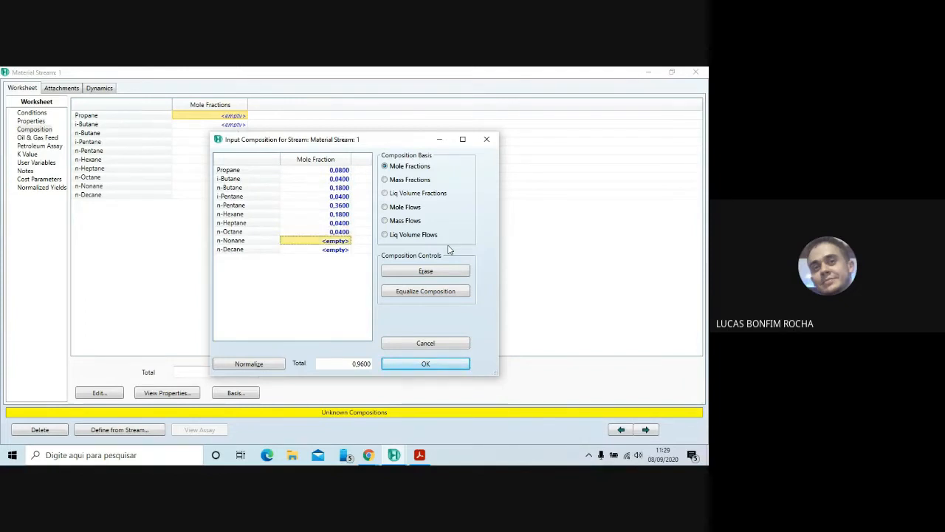
pyautogui.write('0.02')
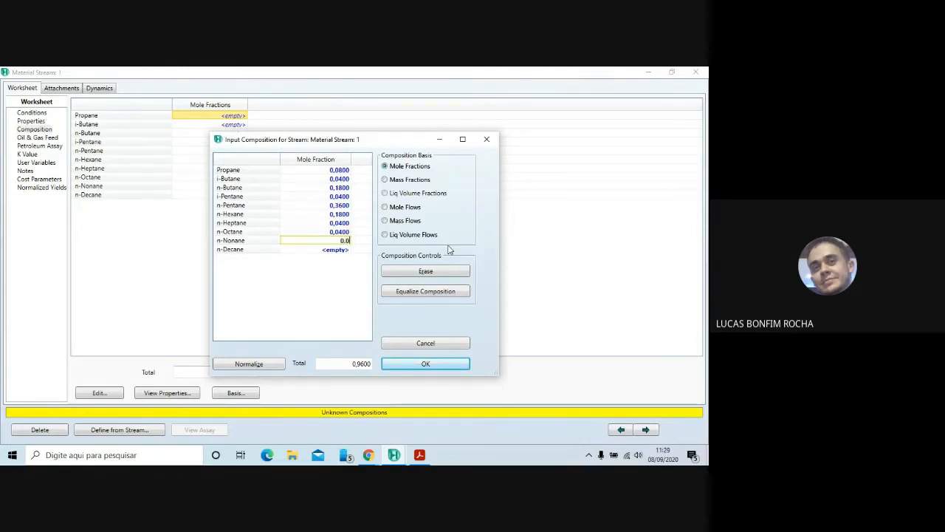
pyautogui.press('Return')
pyautogui.write('0.02')
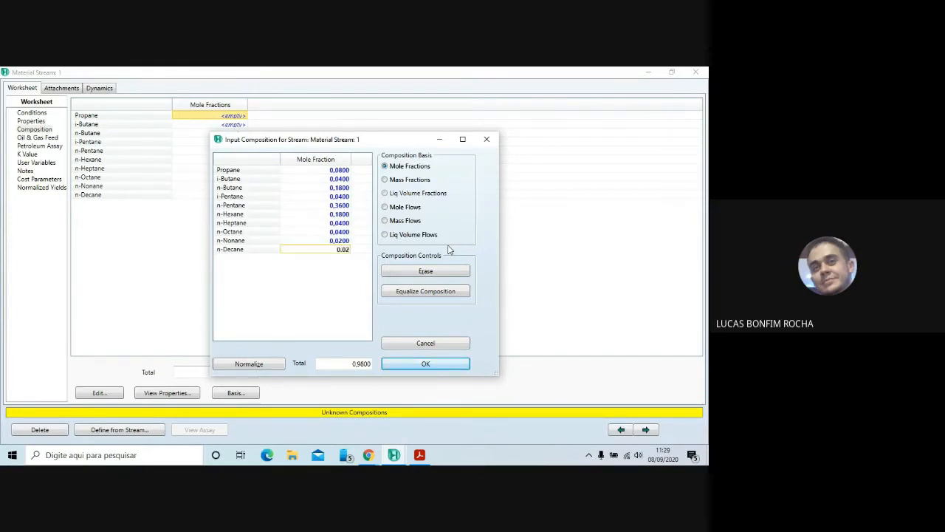
pyautogui.press('Return')
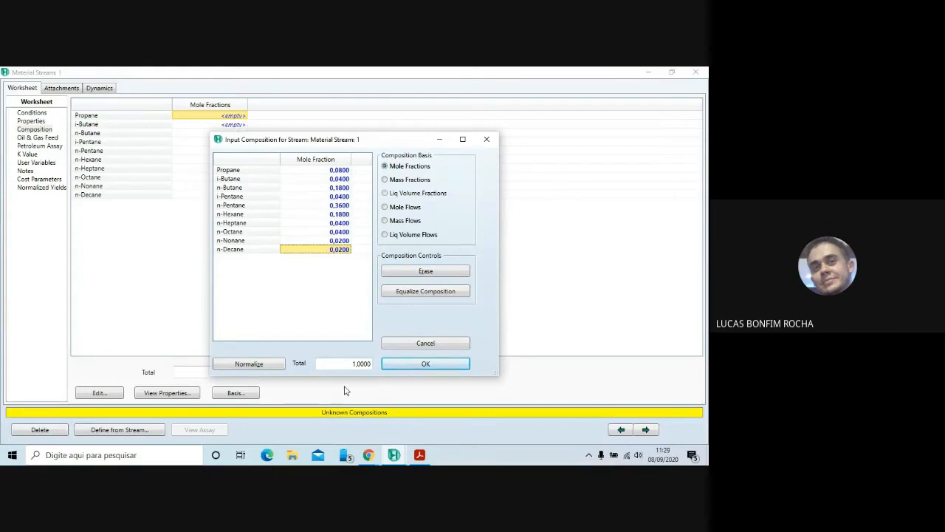
pyautogui.click(425, 364)
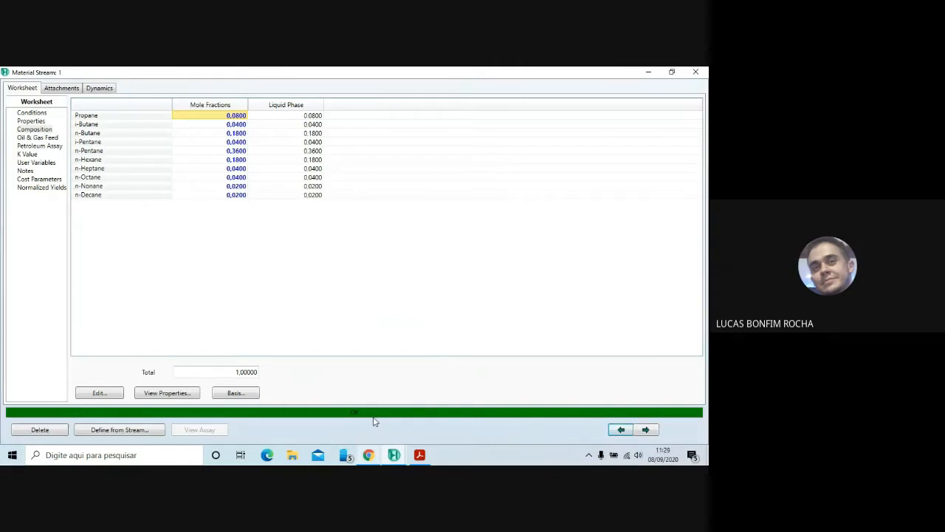
pyautogui.click(695, 72)
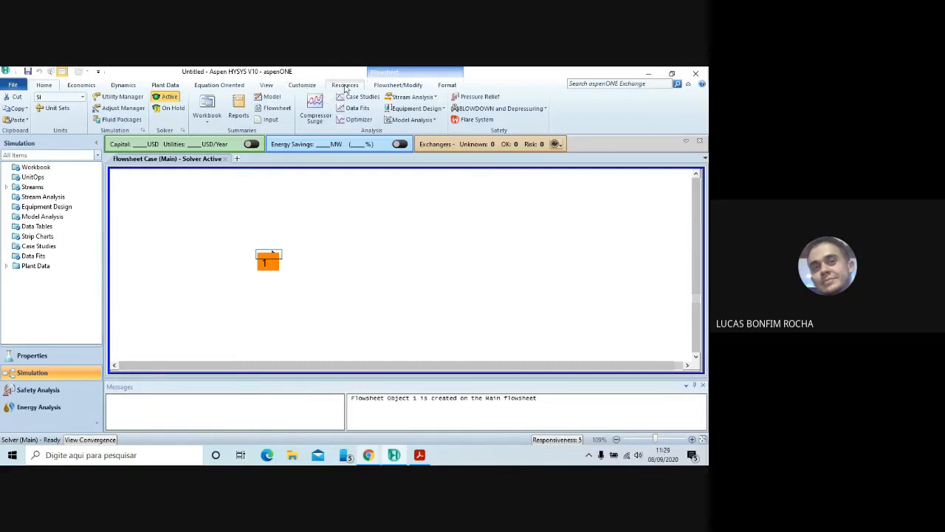
# Place a distillation column from the separator models beside stream 1 on the flowsheet and close the model palette.
pyautogui.click(267, 86)
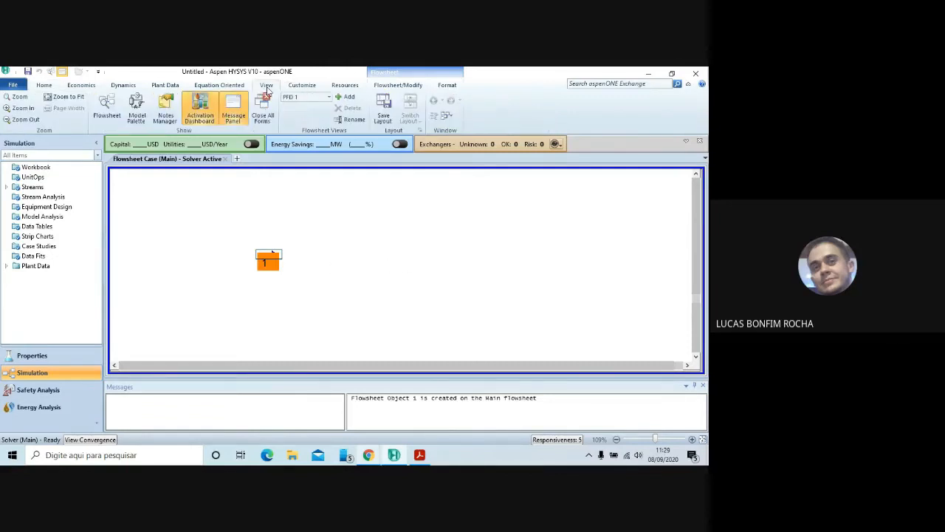
pyautogui.click(138, 112)
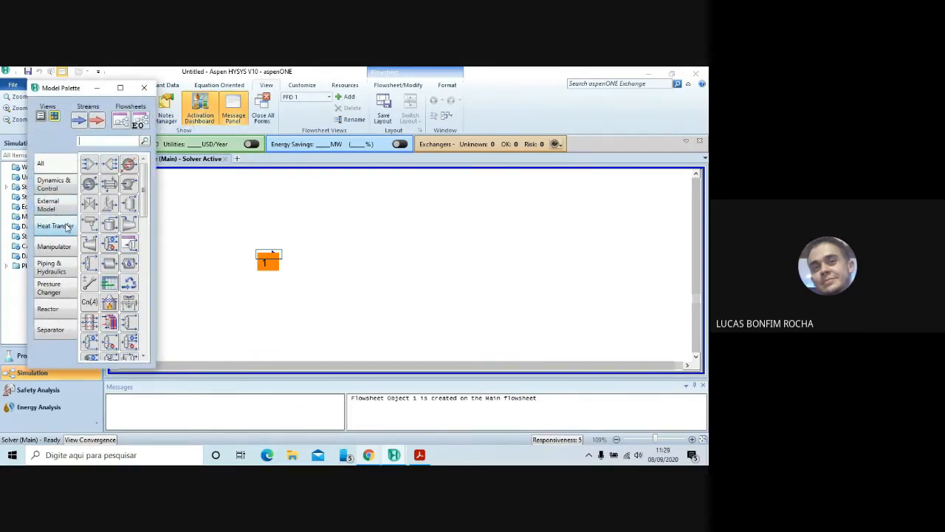
pyautogui.click(52, 334)
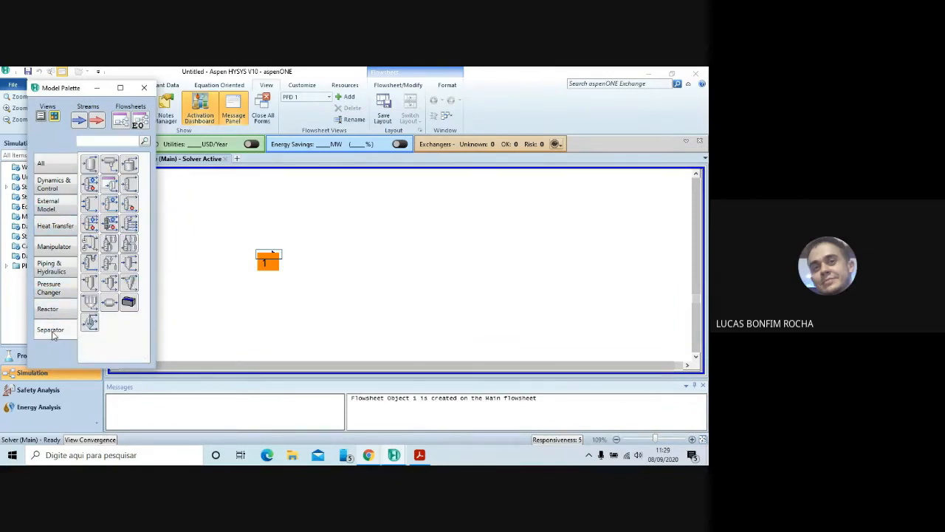
pyautogui.click(90, 185)
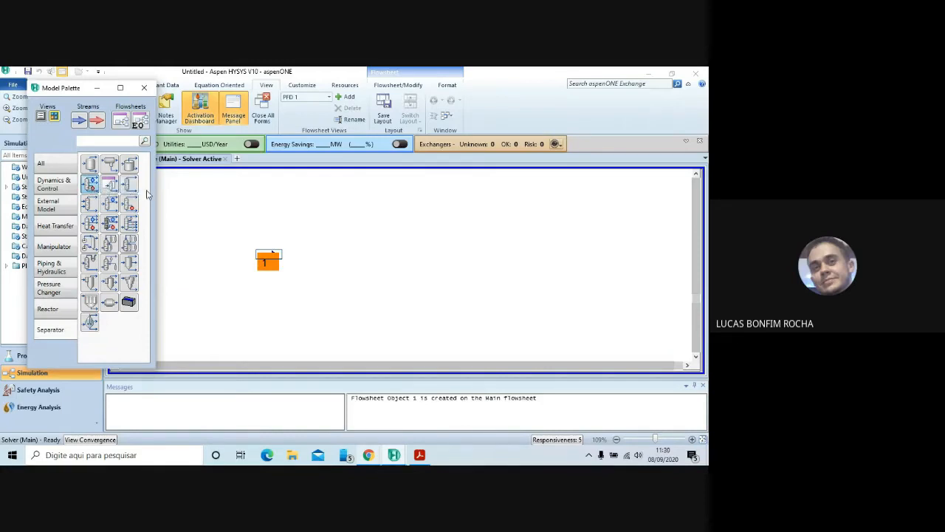
pyautogui.click(295, 320)
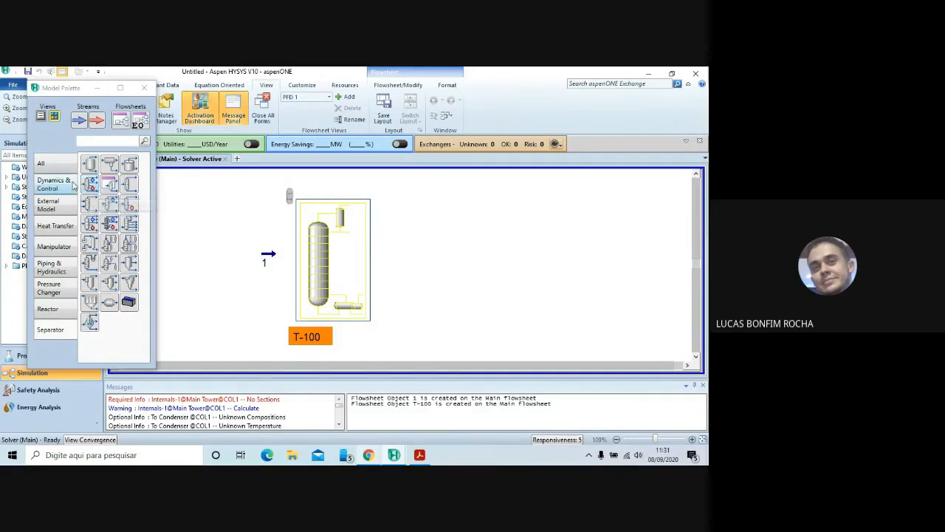
pyautogui.click(144, 87)
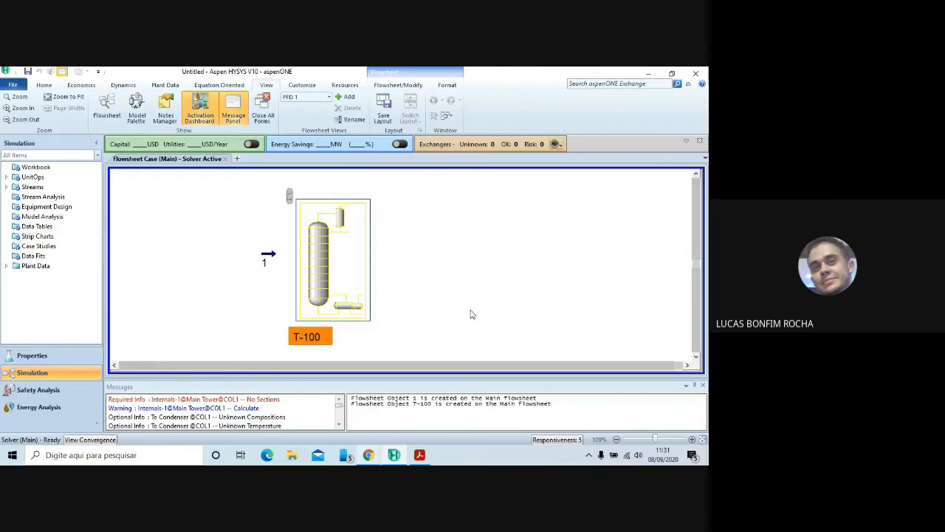
pyautogui.click(136, 107)
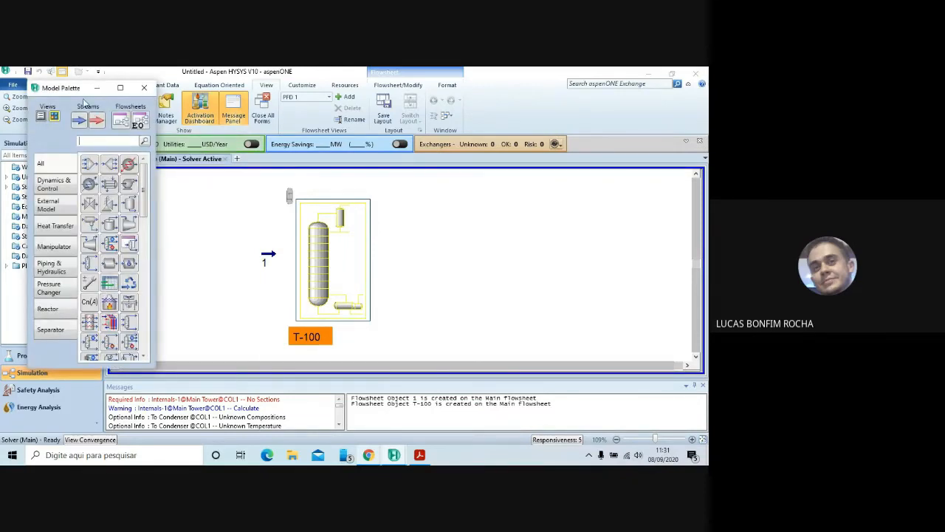
pyautogui.click(144, 89)
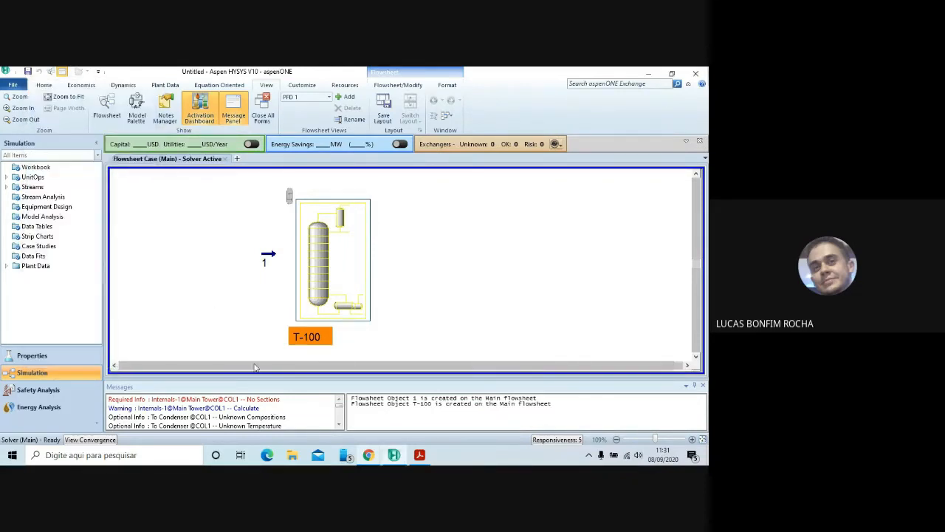
pyautogui.doubleClick(339, 278)
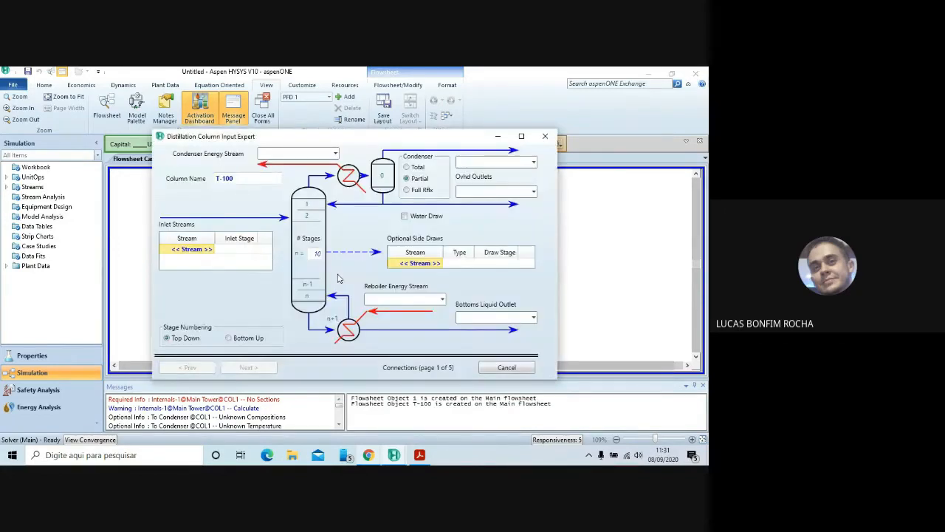
pyautogui.click(545, 136)
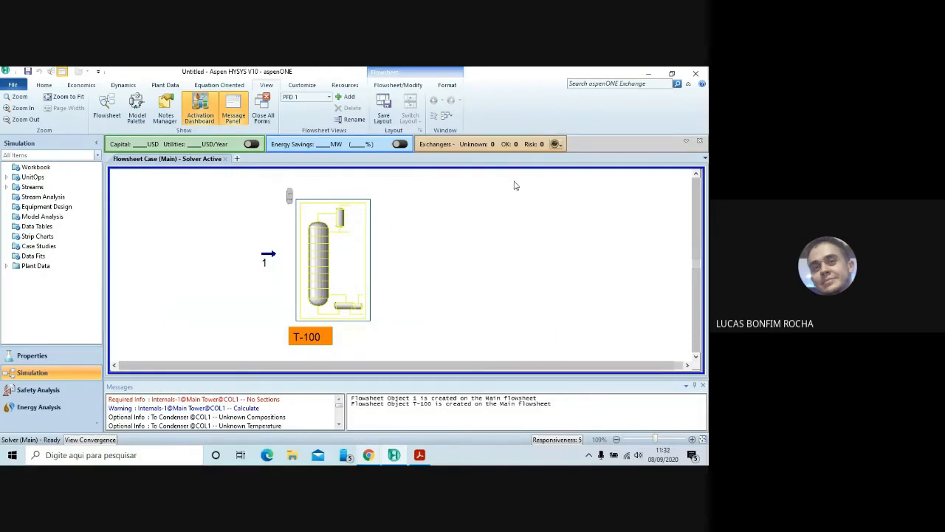
# Switch to the example PDF in Adobe Acrobat Reader and read the distillation problem statement in full screen.
pyautogui.click(418, 455)
pyautogui.scroll(-1, 348, 313)
pyautogui.scroll(1, 349, 315)
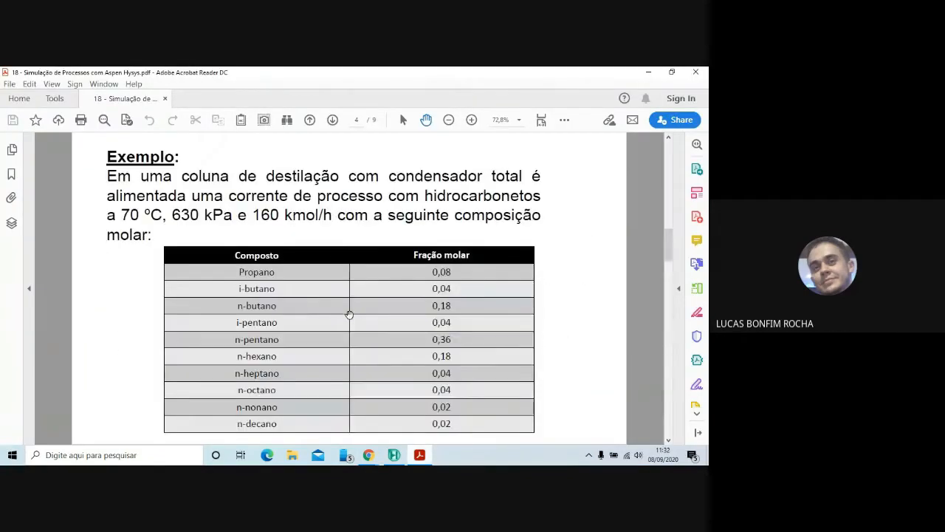
pyautogui.click(52, 84)
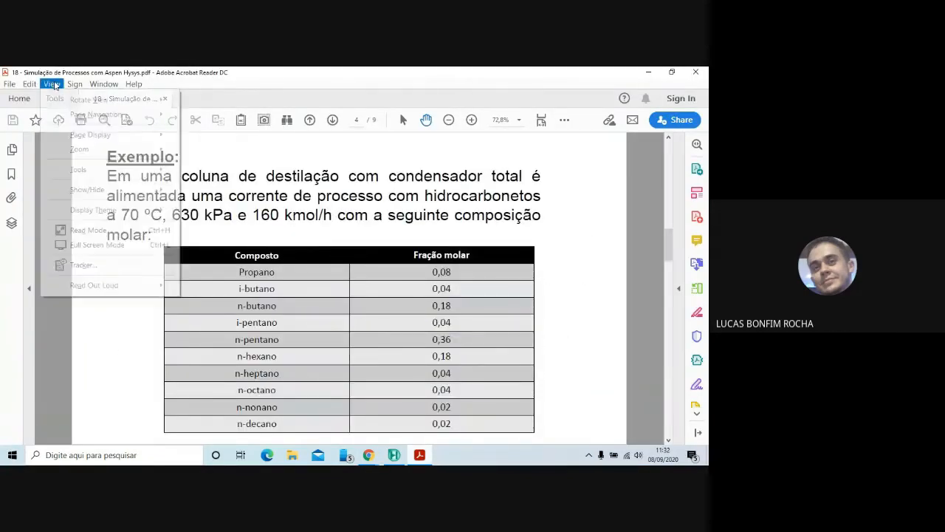
pyautogui.click(96, 245)
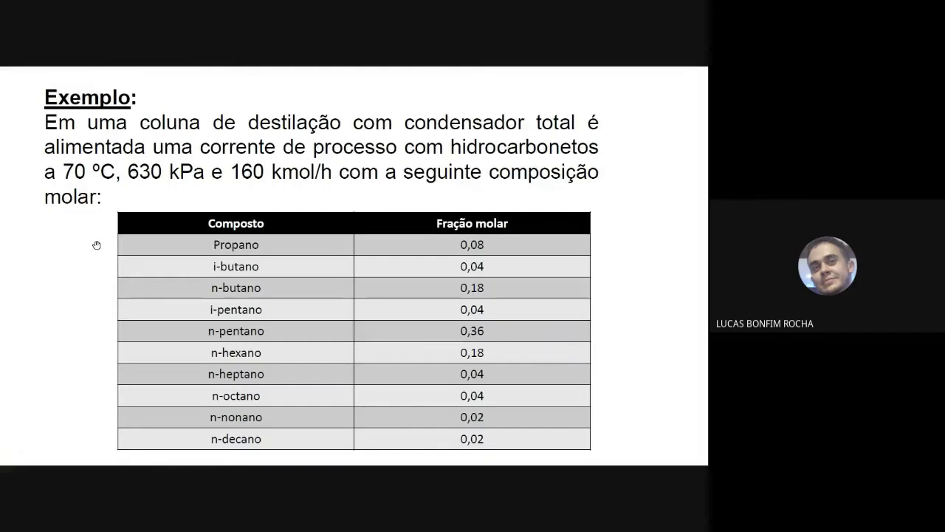
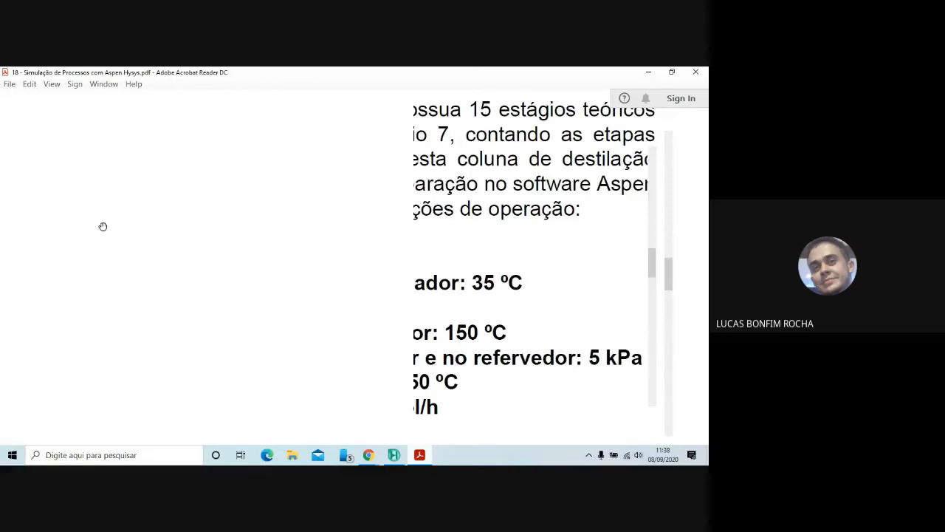
# Switch back to Aspen HYSYS and look at the distillation column's connections page, leaving its settings as they are.
pyautogui.hotkey('alt', 'Tab')
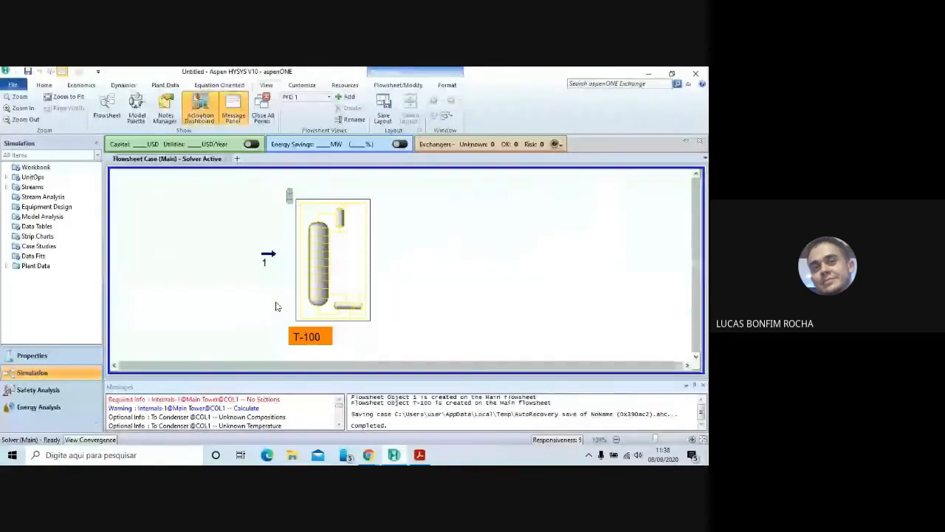
pyautogui.doubleClick(327, 272)
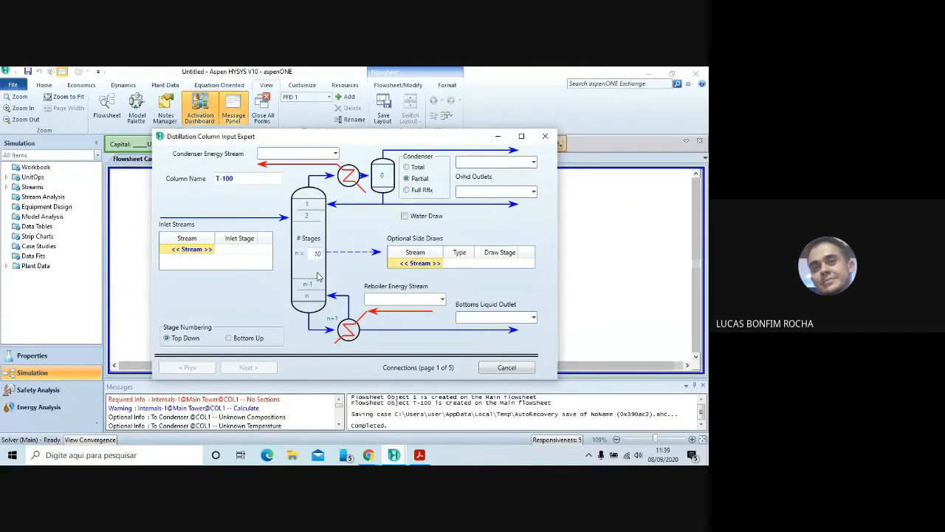
pyautogui.click(546, 138)
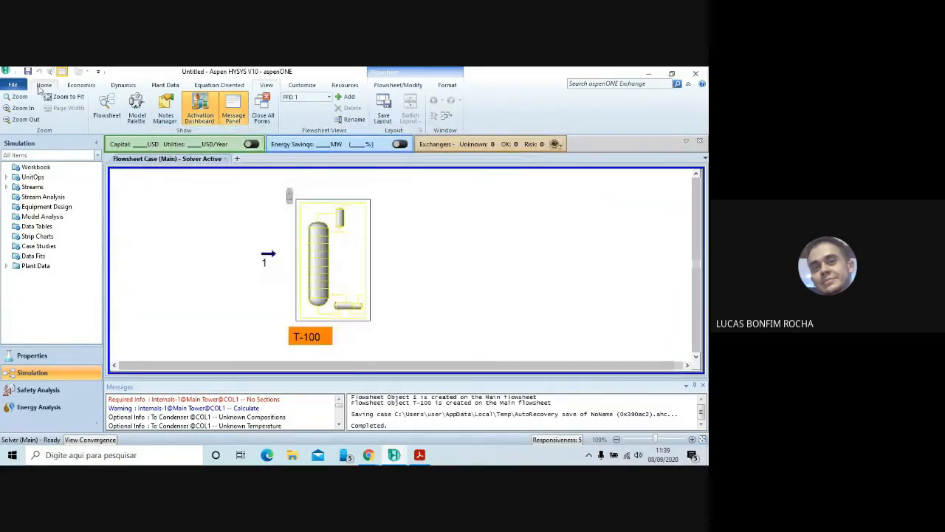
# Put the simulation solver on hold and set it back to active.
pyautogui.click(43, 86)
pyautogui.click(166, 109)
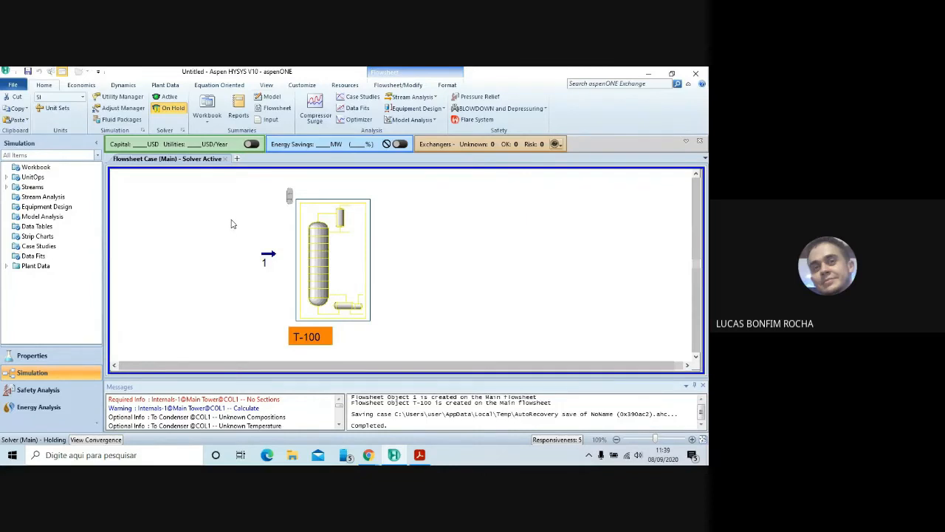
pyautogui.click(167, 97)
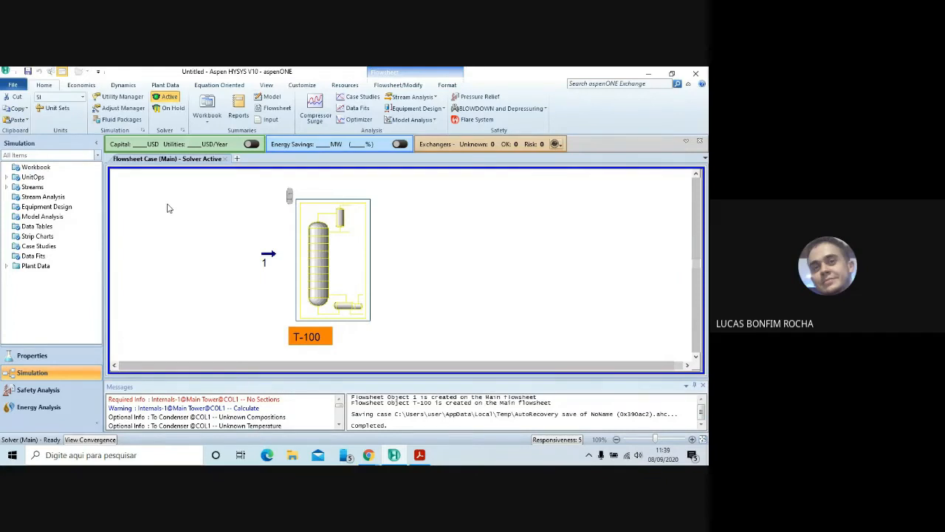
# Open the setup of distillation column T-100 and connect stream 1 as its inlet stream.
pyautogui.doubleClick(344, 269)
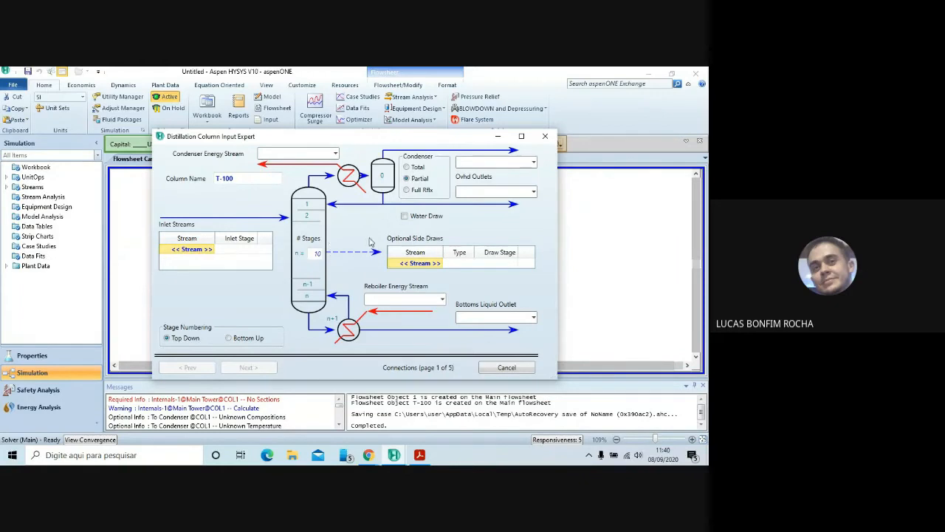
pyautogui.click(195, 251)
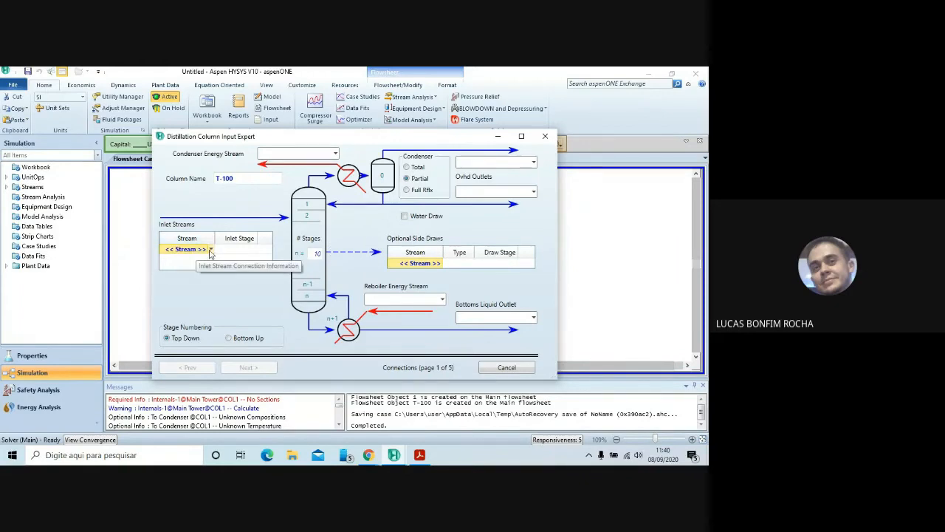
pyautogui.click(211, 250)
pyautogui.click(203, 263)
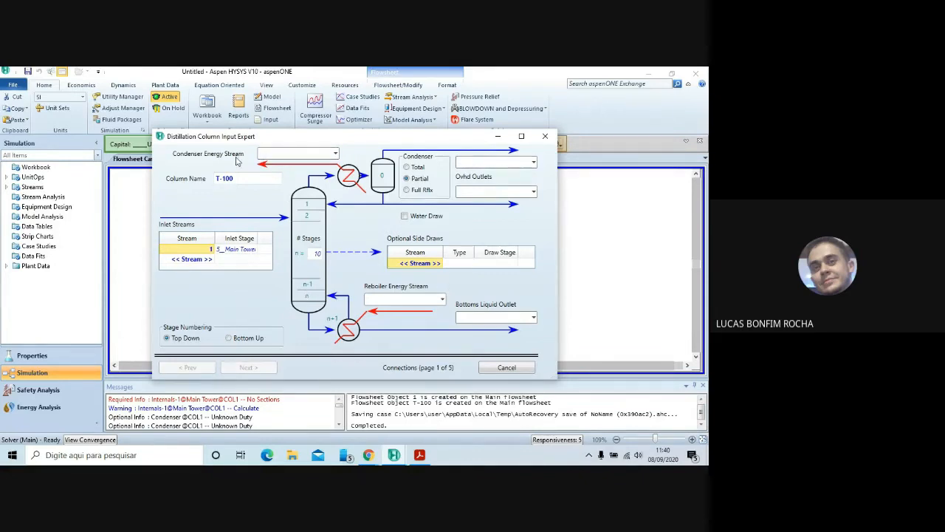
# Name the condenser energy stream Q-Cond and set the condenser type to Total.
pyautogui.click(273, 153)
pyautogui.write('Q-Cond')
pyautogui.click(418, 169)
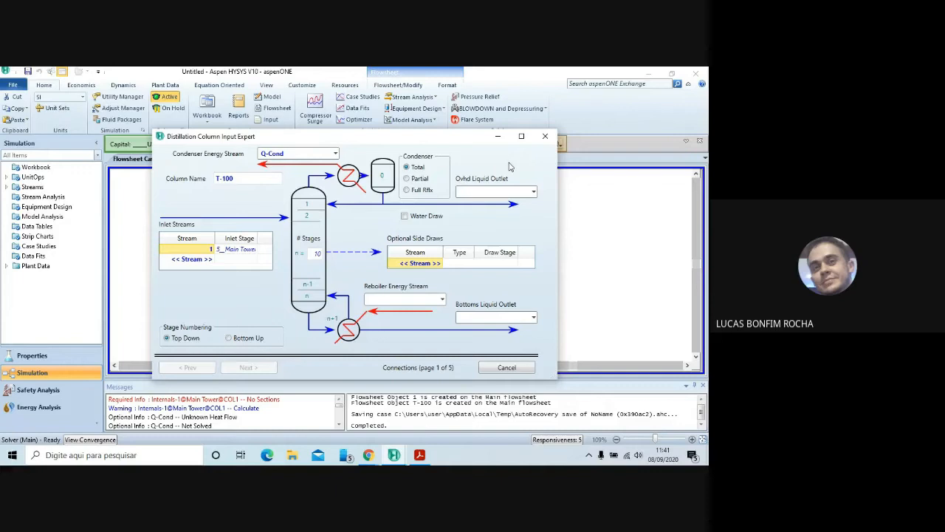
# Name the overhead liquid outlet Topo, the bottoms liquid outlet Fundo and the reboiler energy stream Q-Ref.
pyautogui.click(520, 191)
pyautogui.write('Topo')
pyautogui.click(484, 318)
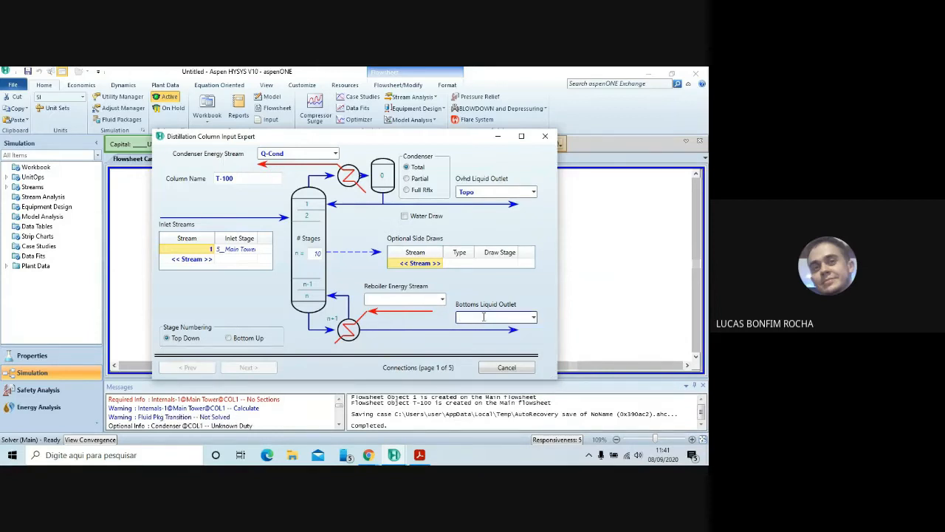
pyautogui.write('Fundo')
pyautogui.click(435, 301)
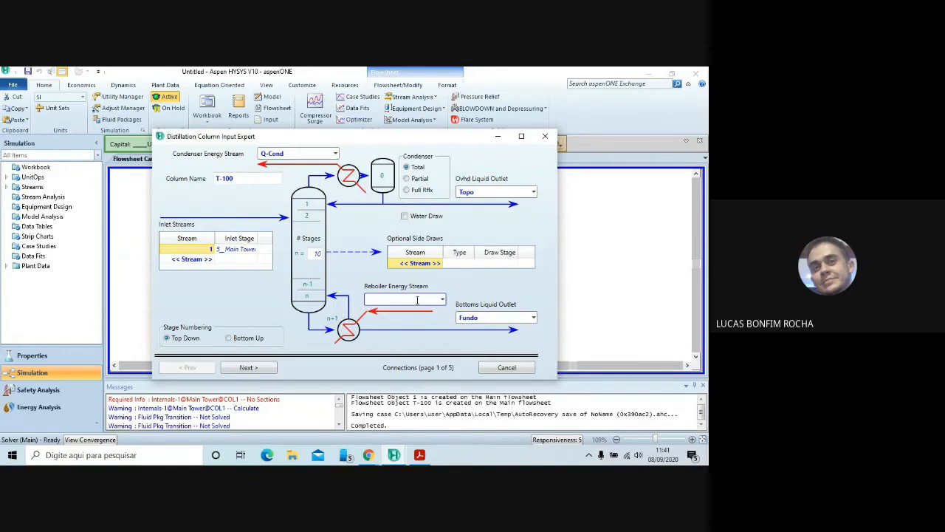
pyautogui.write('Q-Ref')
# Set the column's number of stages to 15 and check the connected streams on the flowsheet behind the dialog.
pyautogui.click(317, 253)
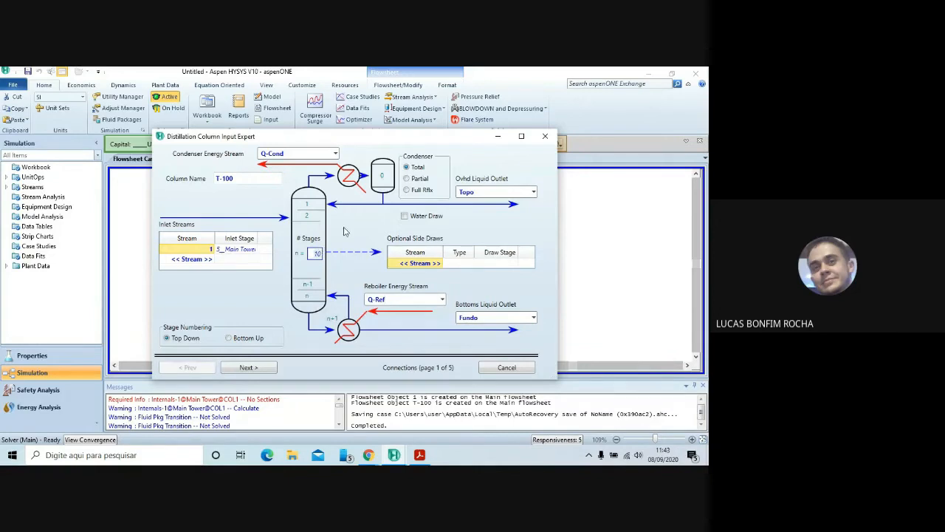
pyautogui.press('BackSpace')
pyautogui.press('BackSpace')
pyautogui.write('15')
pyautogui.press('Return')
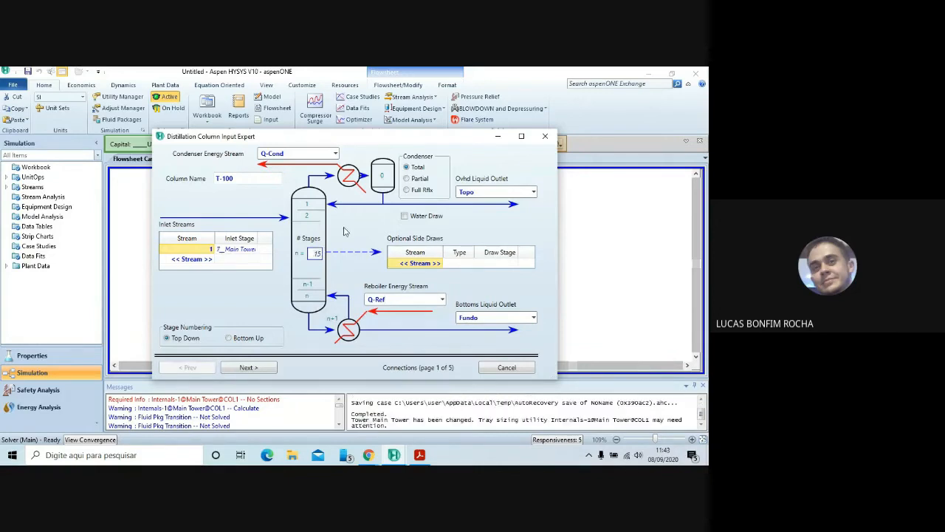
pyautogui.click(276, 286)
pyautogui.moveTo(370, 143); pyautogui.dragTo(362, 384)
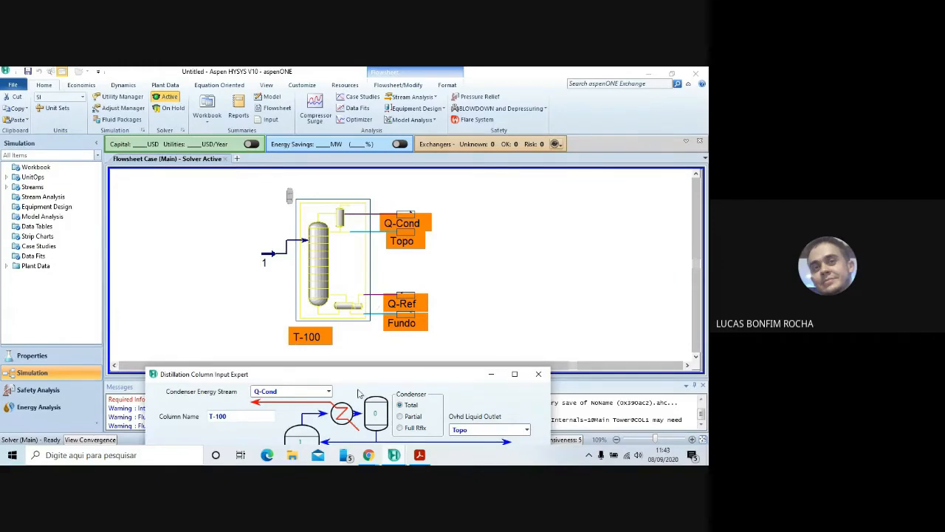
pyautogui.moveTo(367, 380); pyautogui.dragTo(365, 156)
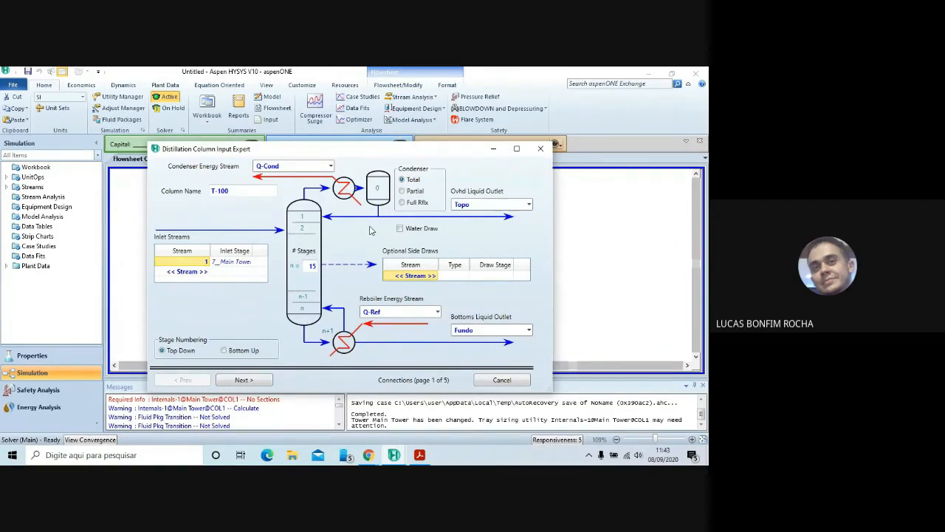
# Rename the distillation column as Coluna.
pyautogui.click(223, 188)
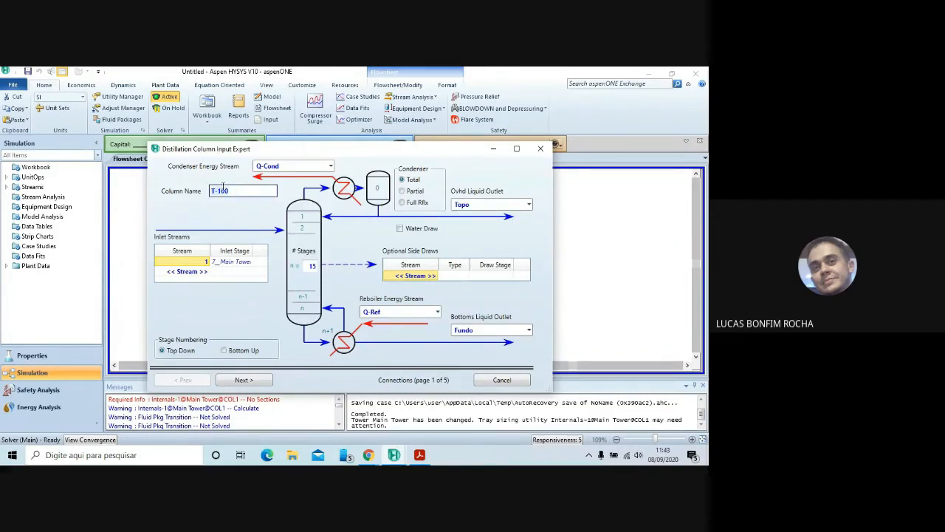
pyautogui.press('BackSpace')
pyautogui.write('Coluna')
pyautogui.click(240, 214)
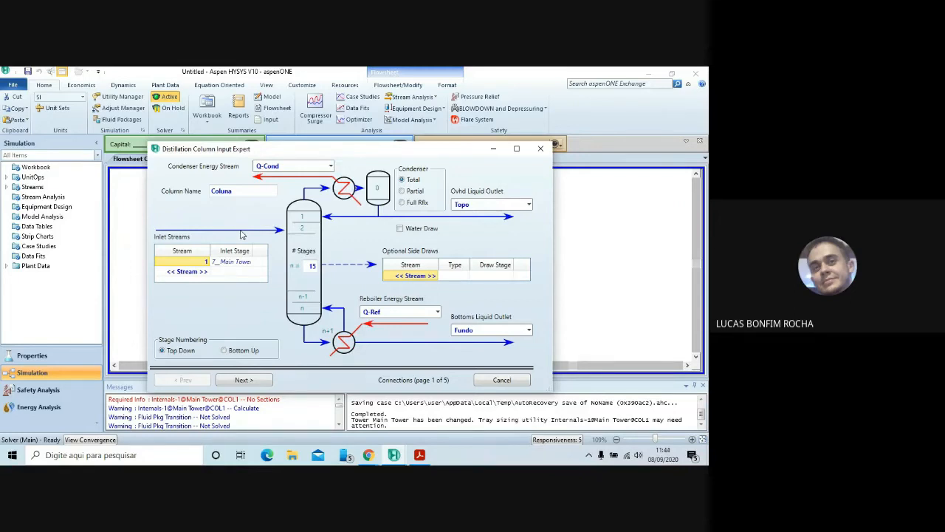
# Keep the once-through regular HYSYS reboiler, and set the condenser pressure to 580 kPa with a 5 kPa condenser pressure drop.
pyautogui.click(250, 380)
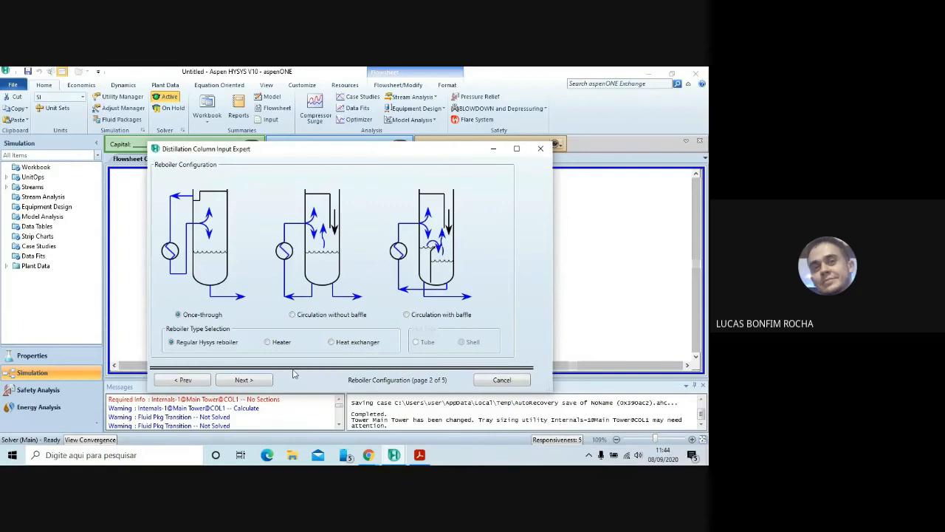
pyautogui.click(240, 382)
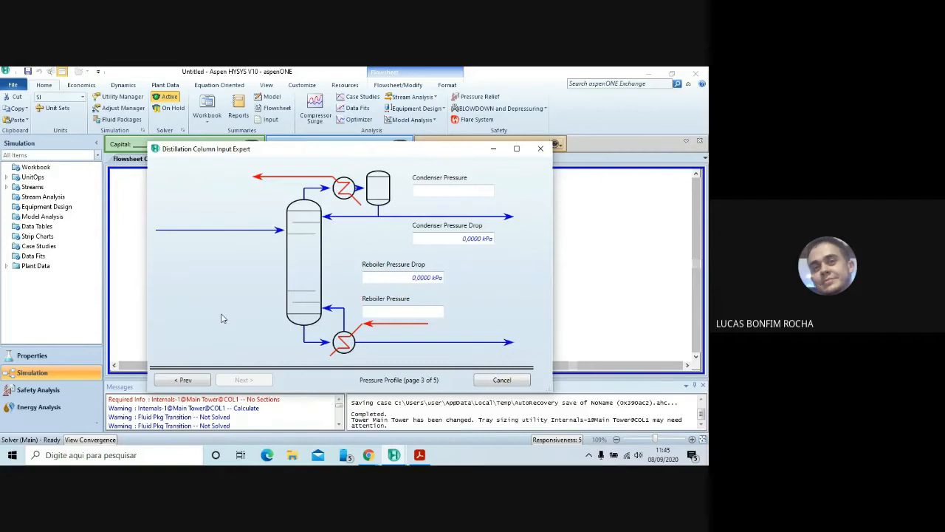
pyautogui.click(482, 238)
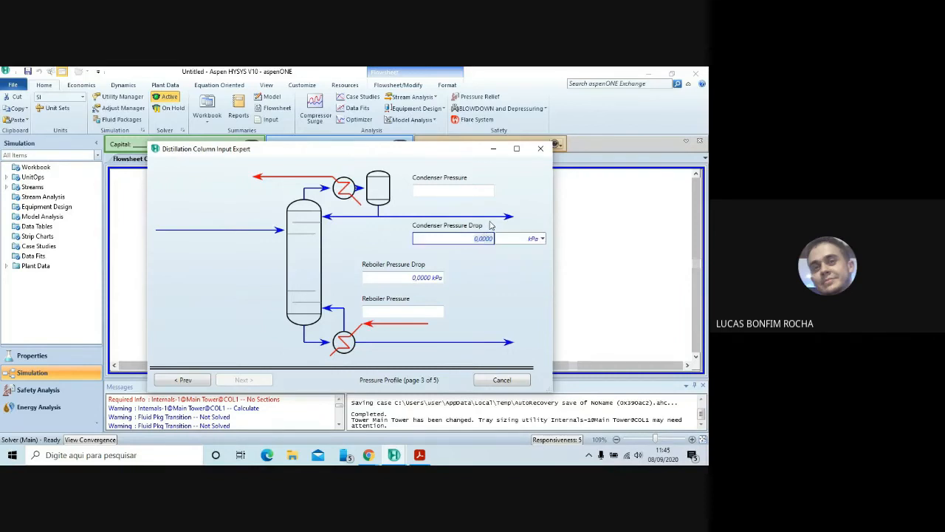
pyautogui.write('580')
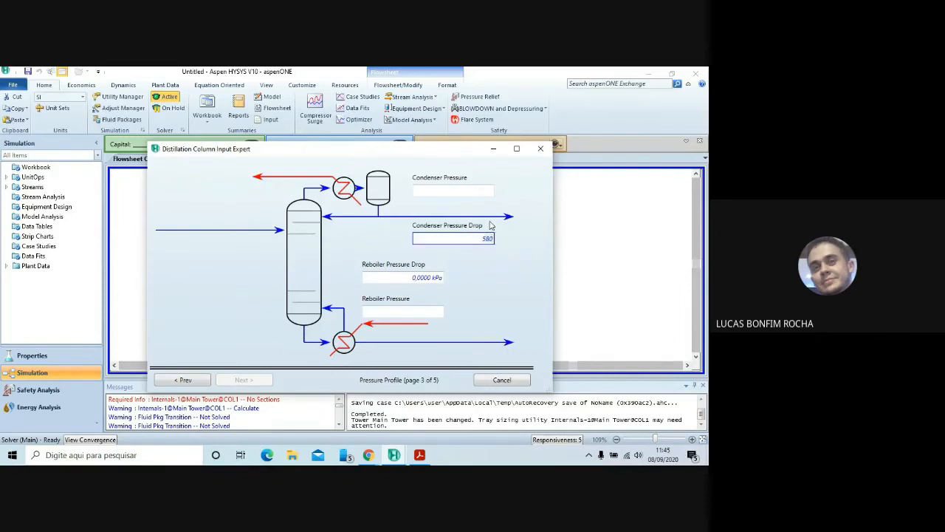
pyautogui.click(457, 189)
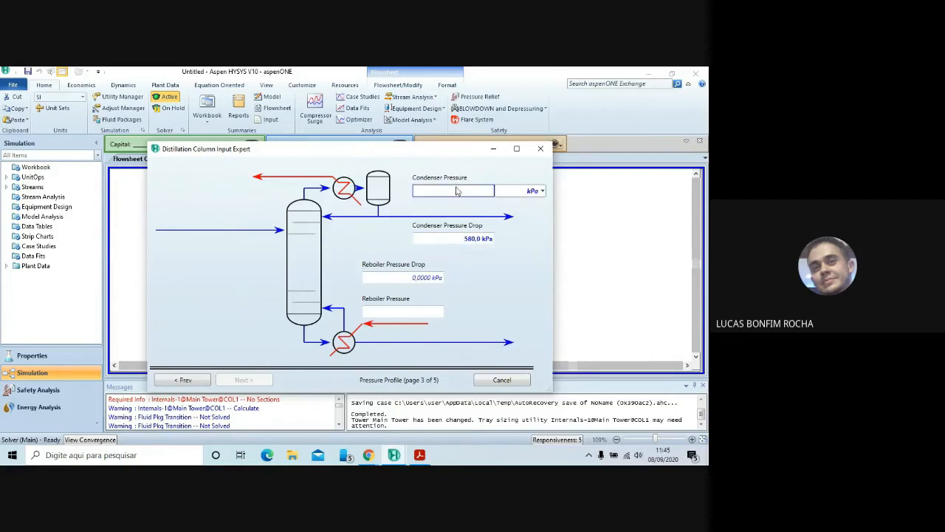
pyautogui.write('580')
pyautogui.click(468, 237)
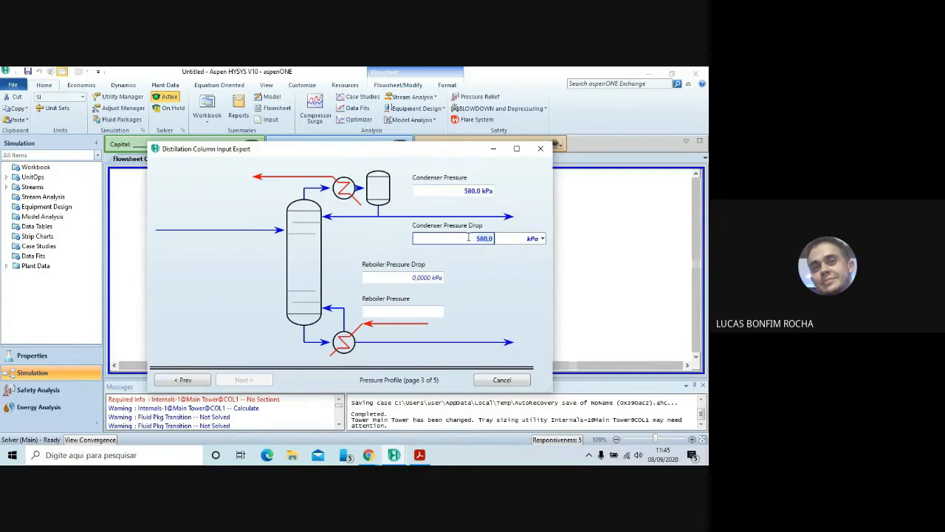
pyautogui.write('5')
# Set the reboiler pressure drop to 5 kPa and the reboiler pressure to 650 kPa.
pyautogui.click(426, 277)
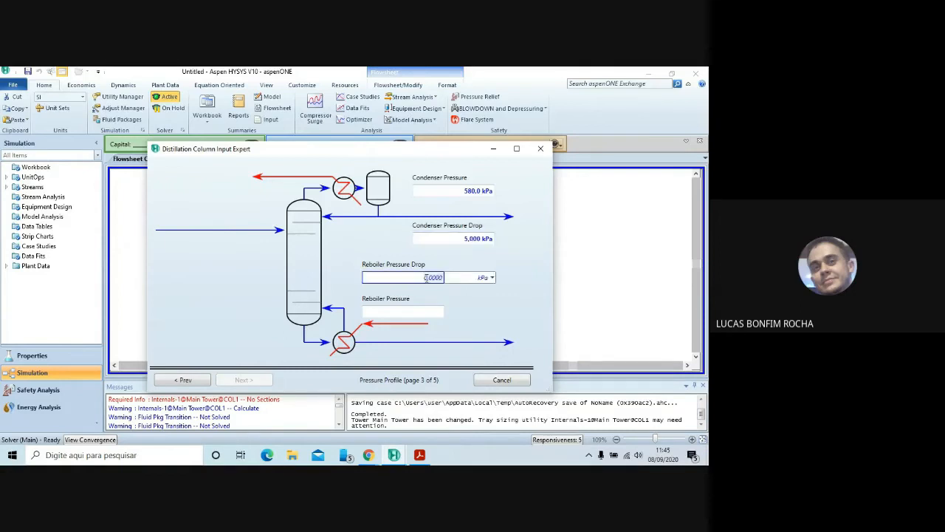
pyautogui.write('5')
pyautogui.moveTo(435, 277)
pyautogui.write('0')
pyautogui.press('BackSpace')
pyautogui.write('50')
pyautogui.press('BackSpace')
pyautogui.press('BackSpace')
pyautogui.press('BackSpace')
pyautogui.write('5')
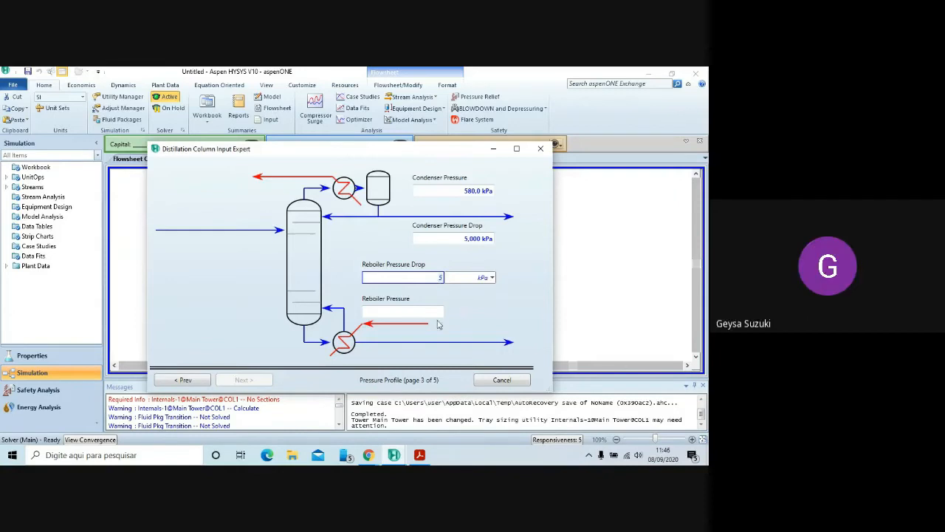
pyautogui.click(418, 313)
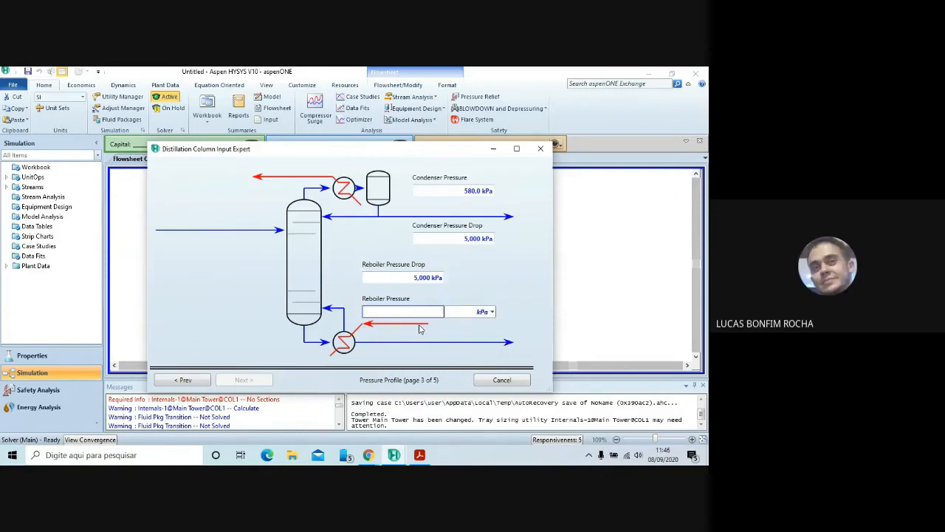
pyautogui.write('650')
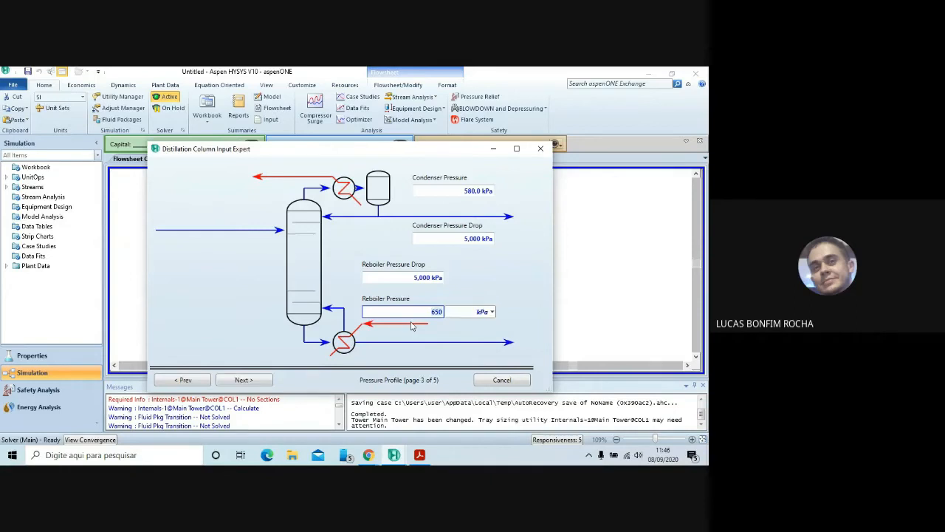
pyautogui.press('Return')
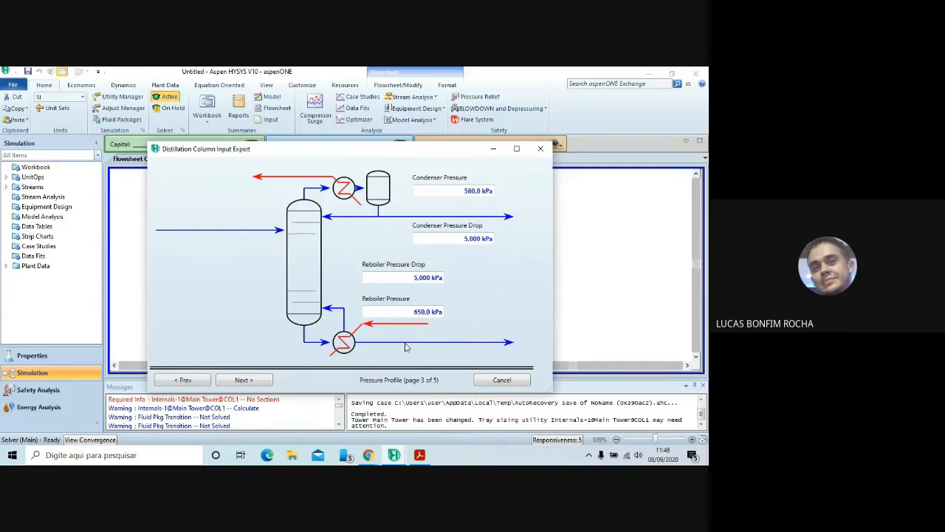
# Enter the optional temperature estimates: 35 °C for the condenser, 50 °C for the top stage and 150 °C for the reboiler.
pyautogui.click(252, 381)
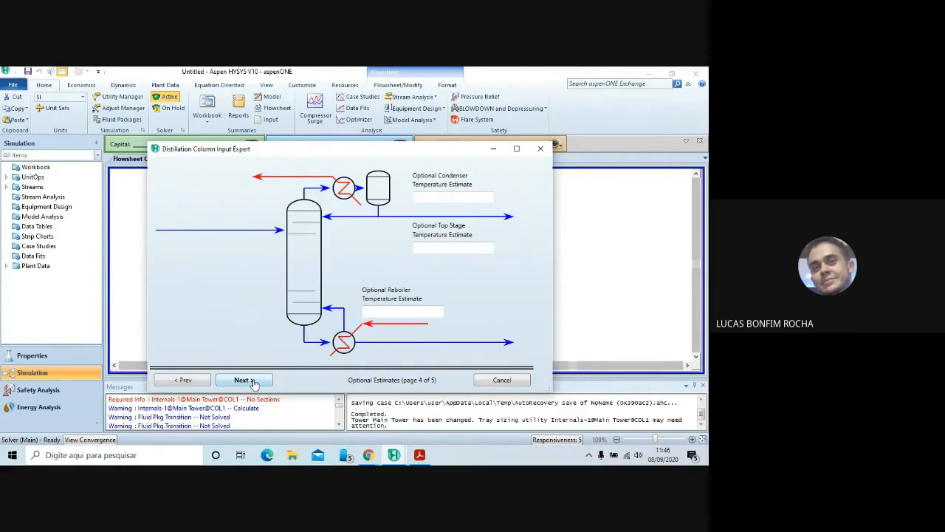
pyautogui.click(435, 201)
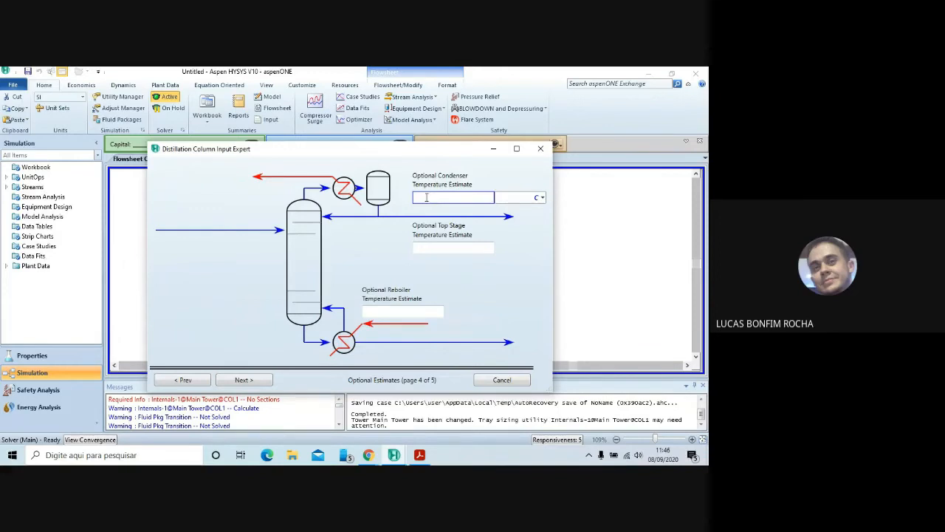
pyautogui.write('35')
pyautogui.click(476, 248)
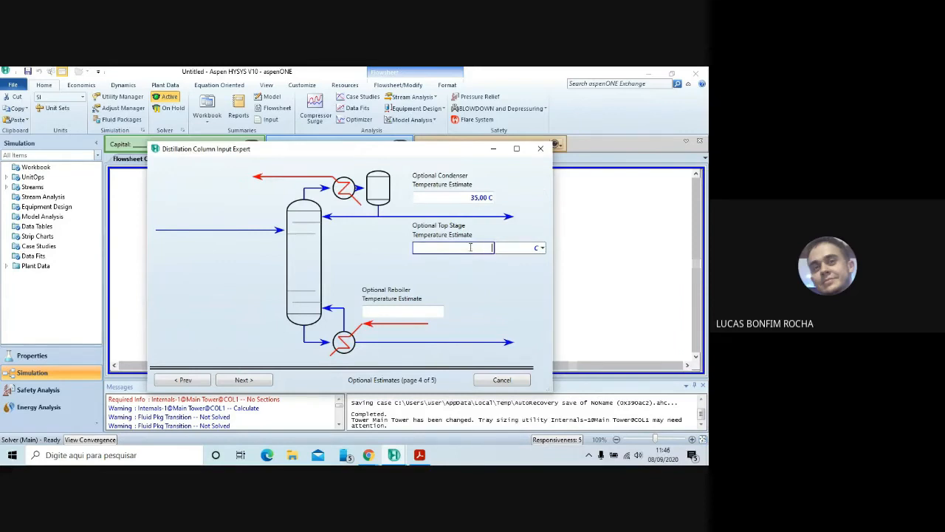
pyautogui.write('50')
pyautogui.click(415, 312)
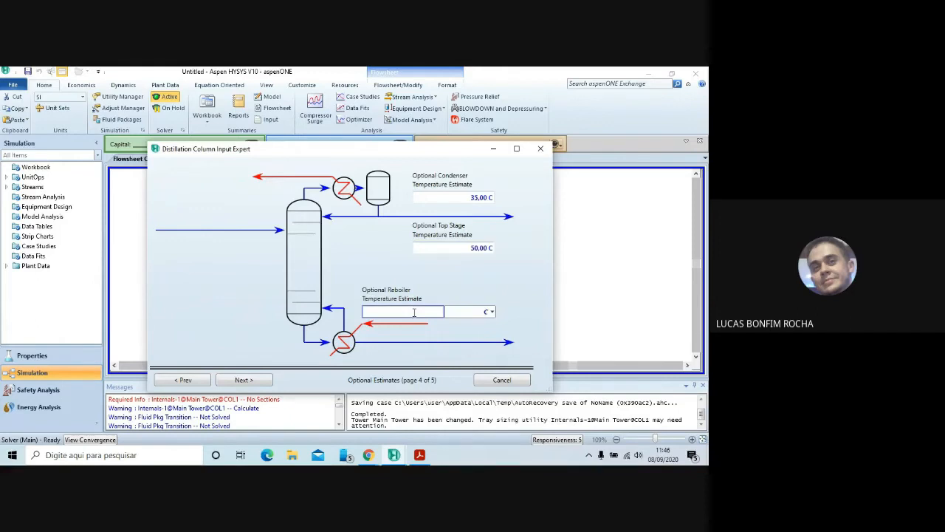
pyautogui.write('150')
pyautogui.press('Return')
pyautogui.press('Return')
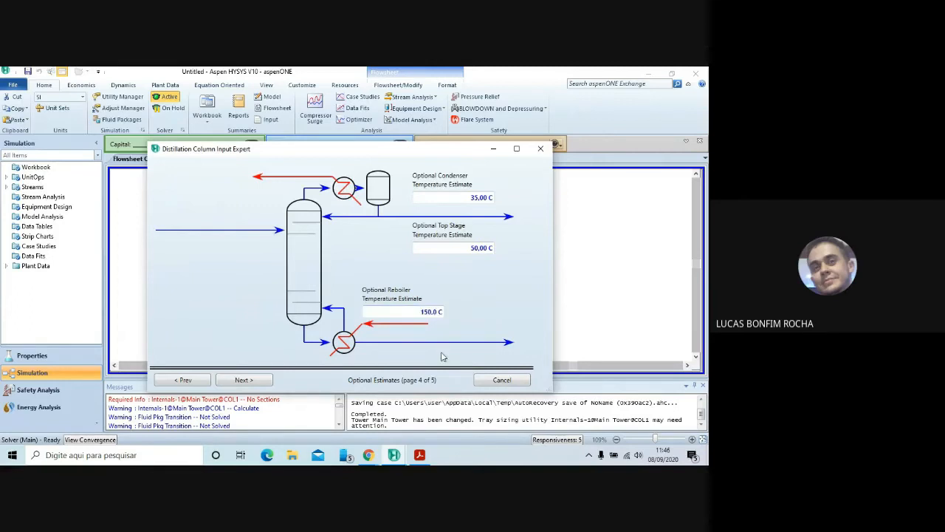
# Specify a molar liquid rate of 60 kgmole/h and a reflux ratio of 2, and finish the column setup.
pyautogui.click(249, 382)
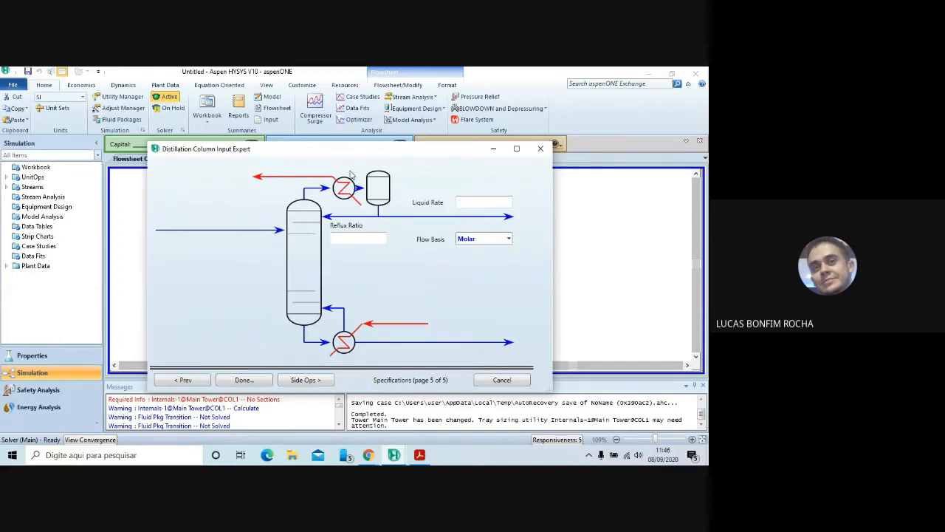
pyautogui.click(469, 203)
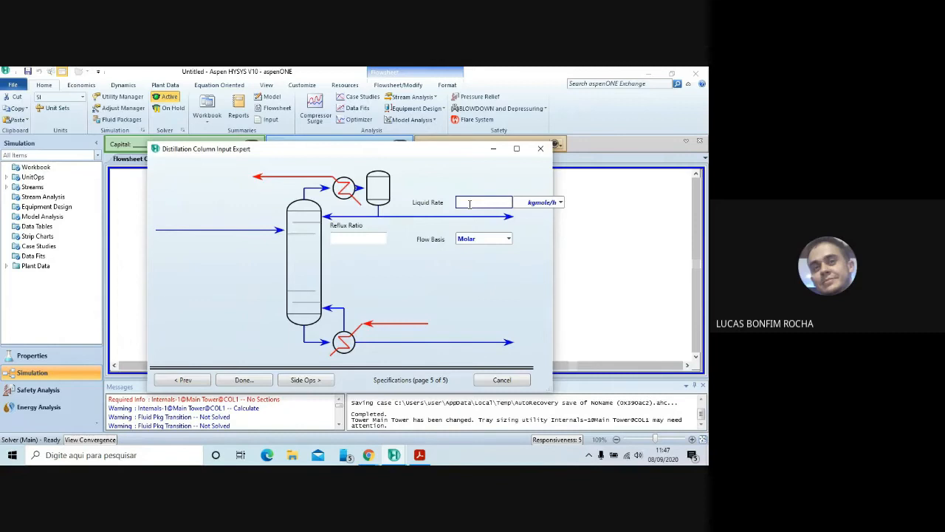
pyautogui.write('60')
pyautogui.click(371, 240)
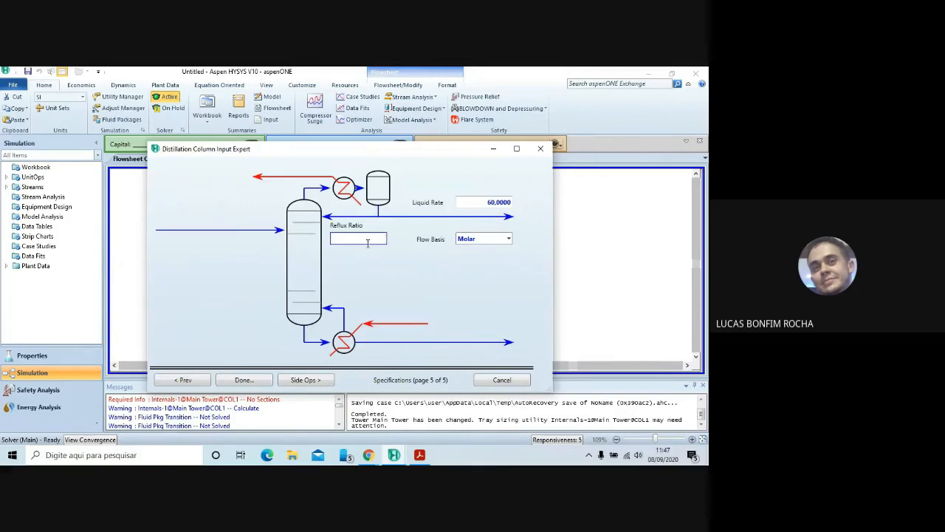
pyautogui.write('2')
pyautogui.click(423, 280)
pyautogui.click(245, 378)
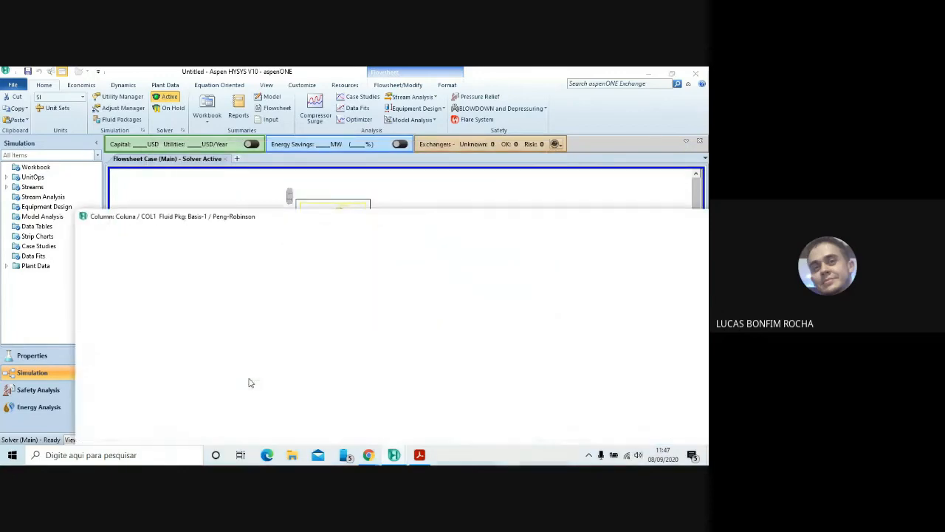
# Enlarge the column's property window, run the column calculation and return to the main flowsheet.
pyautogui.moveTo(362, 220); pyautogui.dragTo(256, 98)
pyautogui.click(643, 95)
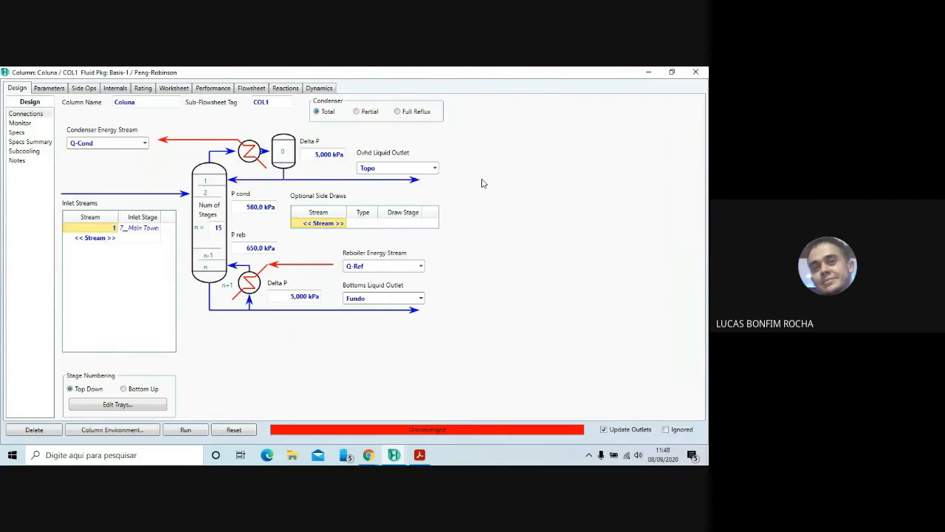
pyautogui.click(185, 432)
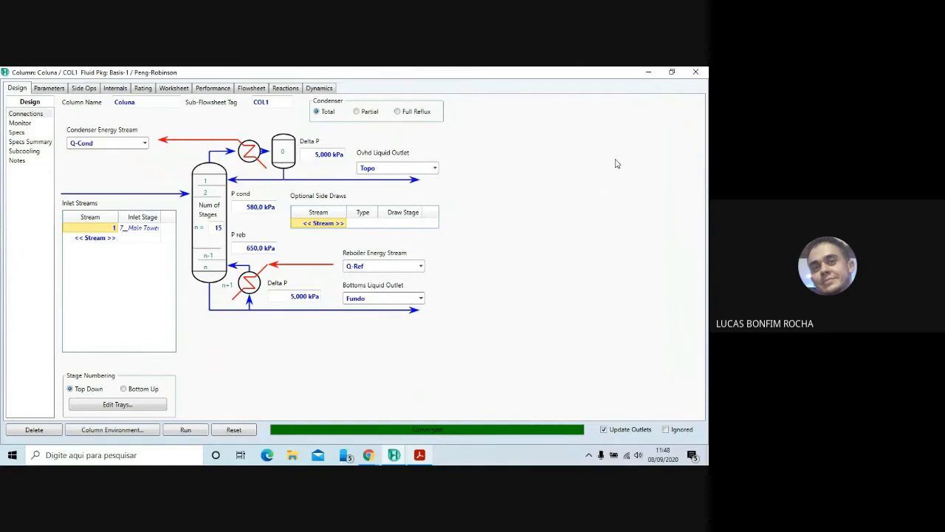
pyautogui.click(698, 72)
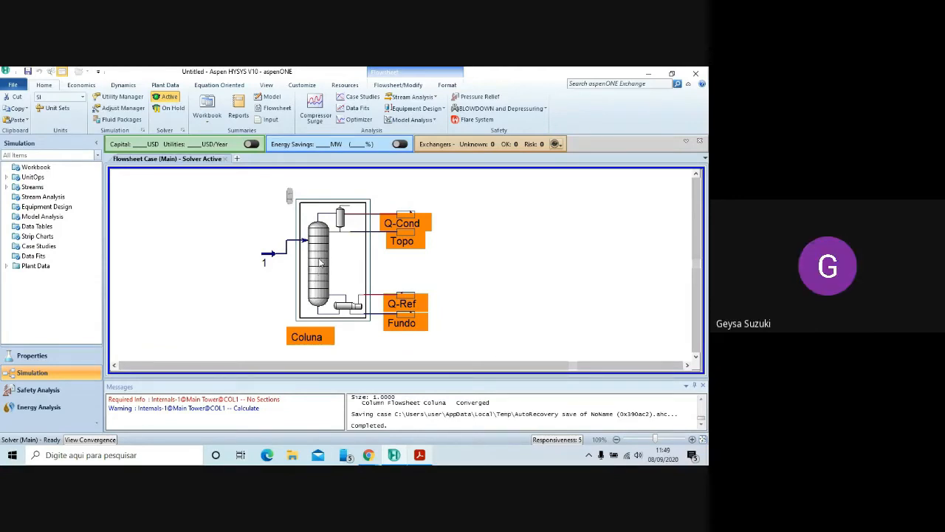
# Open the Coluna column's property window at full size and examine the conditions and compositions of the feed, top and bottom streams.
pyautogui.click(546, 262)
pyautogui.click(320, 264)
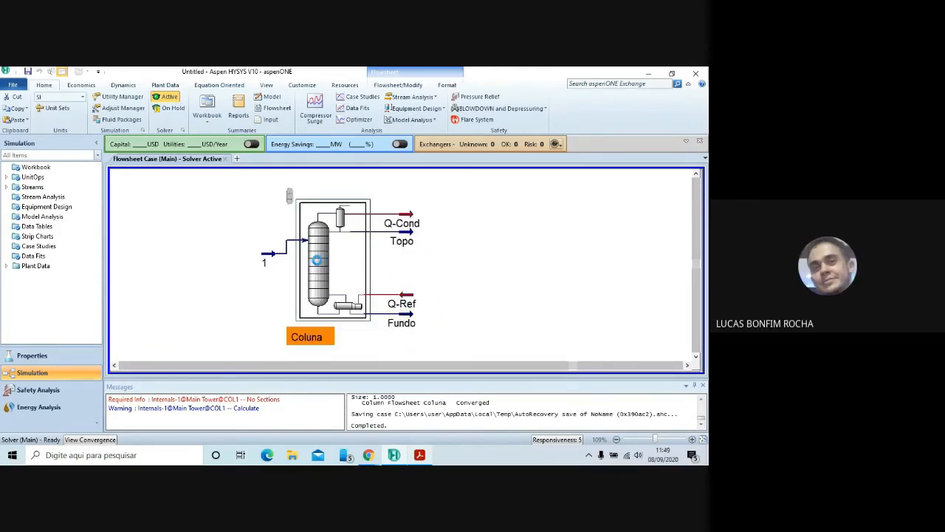
pyautogui.doubleClick(319, 264)
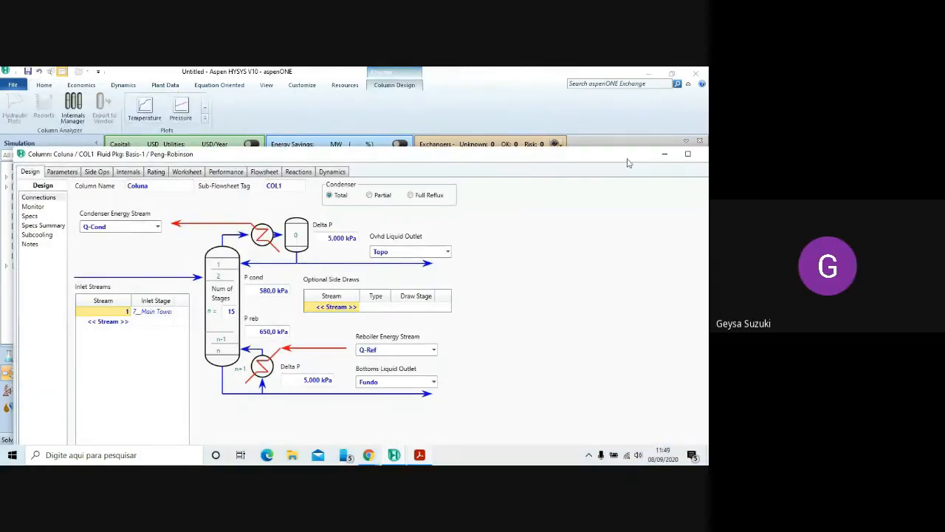
pyautogui.moveTo(583, 154); pyautogui.dragTo(601, 104)
pyautogui.click(625, 105)
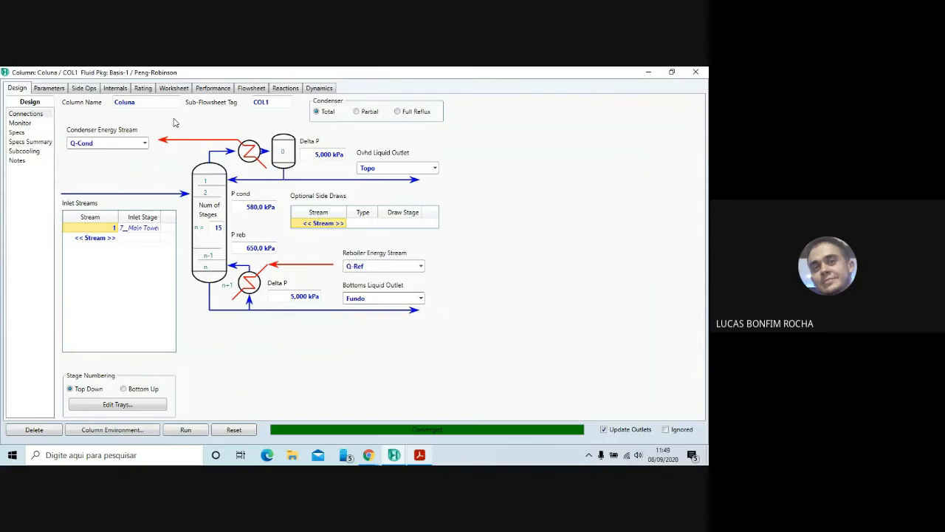
pyautogui.click(50, 87)
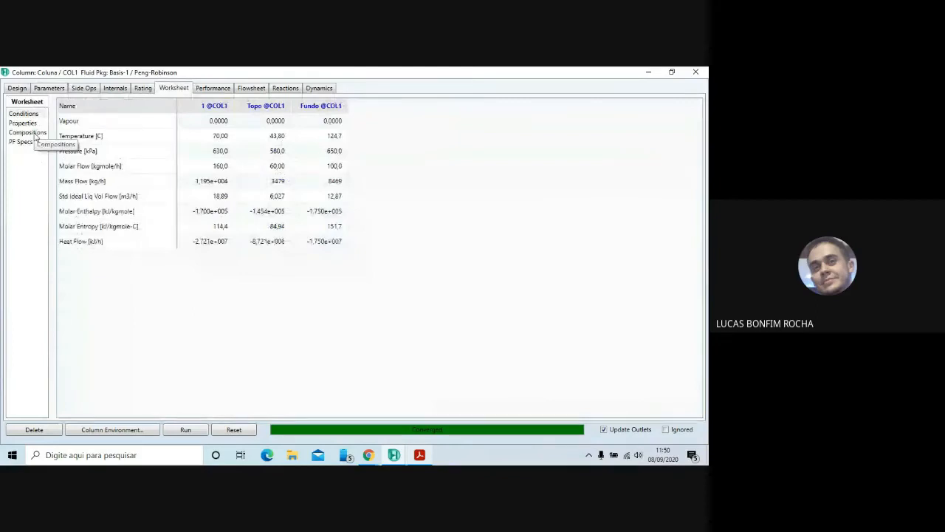
pyautogui.click(34, 134)
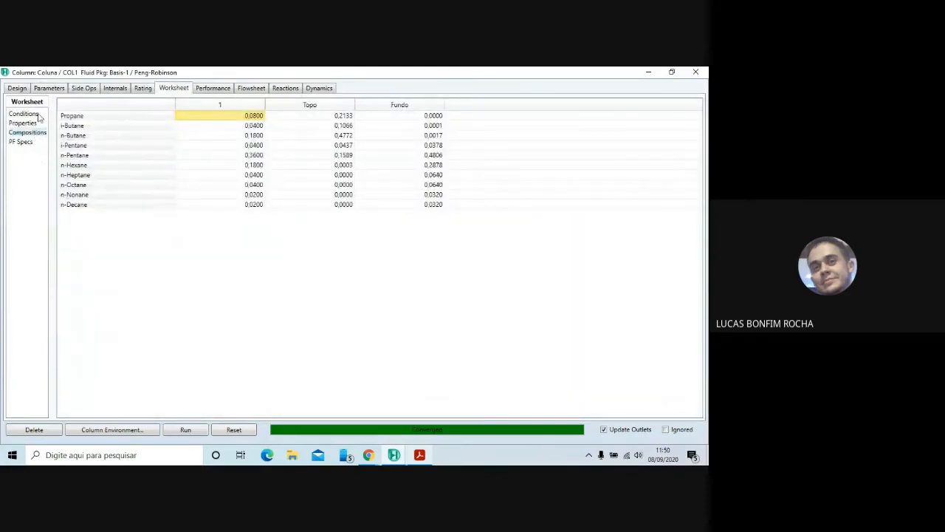
pyautogui.click(35, 114)
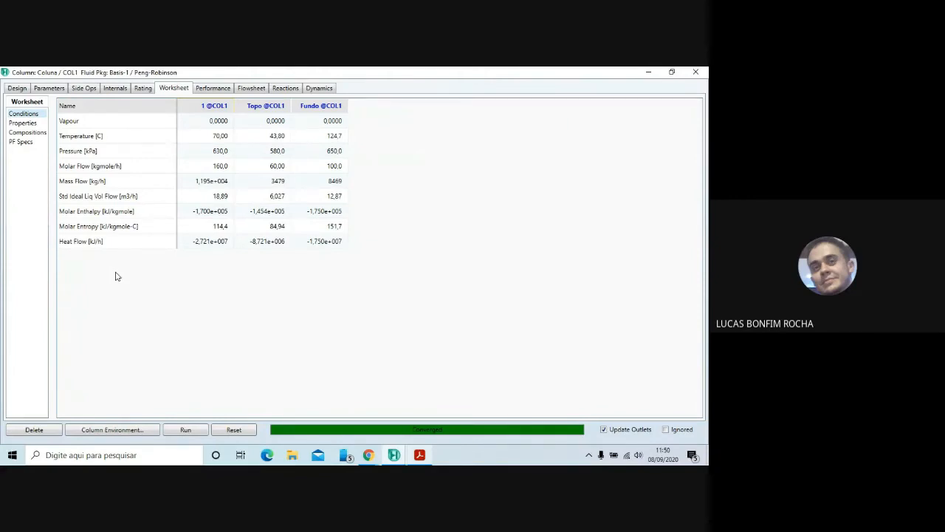
pyautogui.click(28, 132)
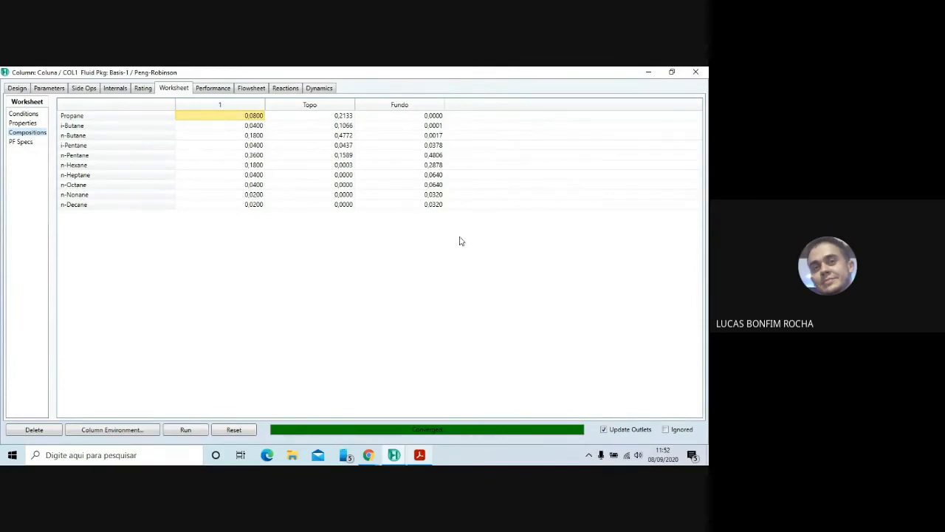
# Examine the column's steady-state stage profiles and stage efficiencies, and return to the main flowsheet.
pyautogui.click(50, 88)
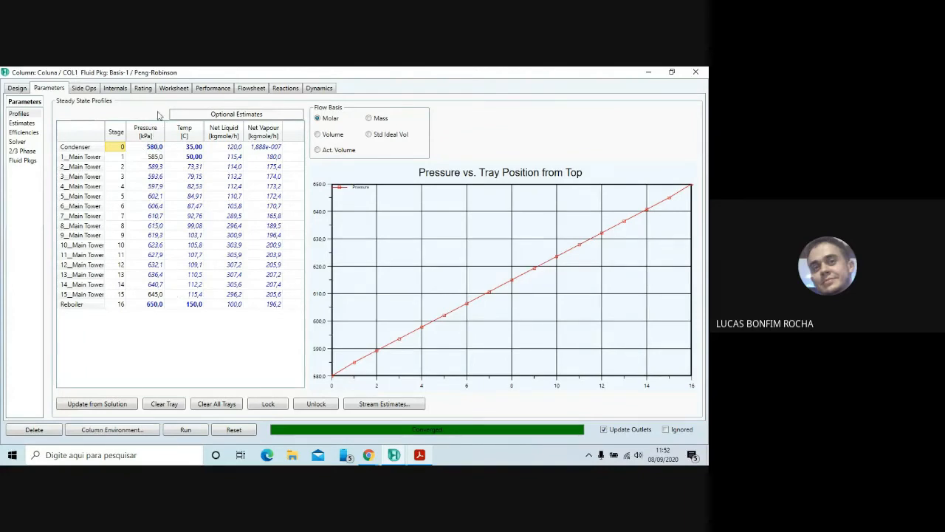
pyautogui.moveTo(138, 196)
pyautogui.click(29, 135)
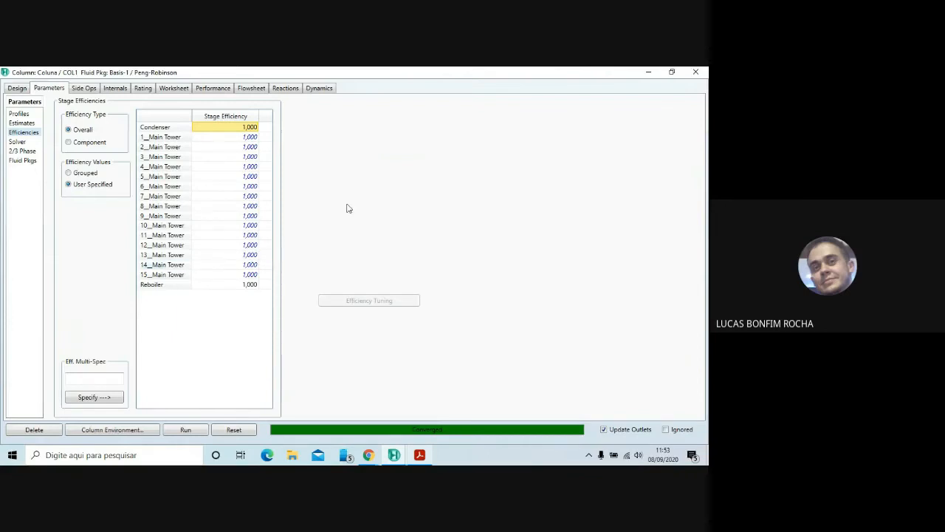
pyautogui.click(697, 71)
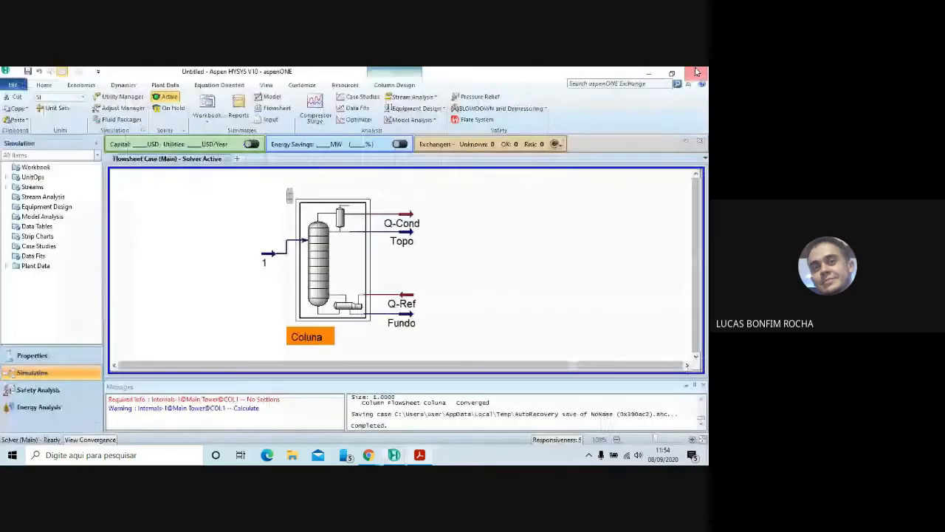
# Switch to the exercise PDF in Adobe Acrobat Reader and read the next page's task in full-screen view.
pyautogui.moveTo(396, 220)
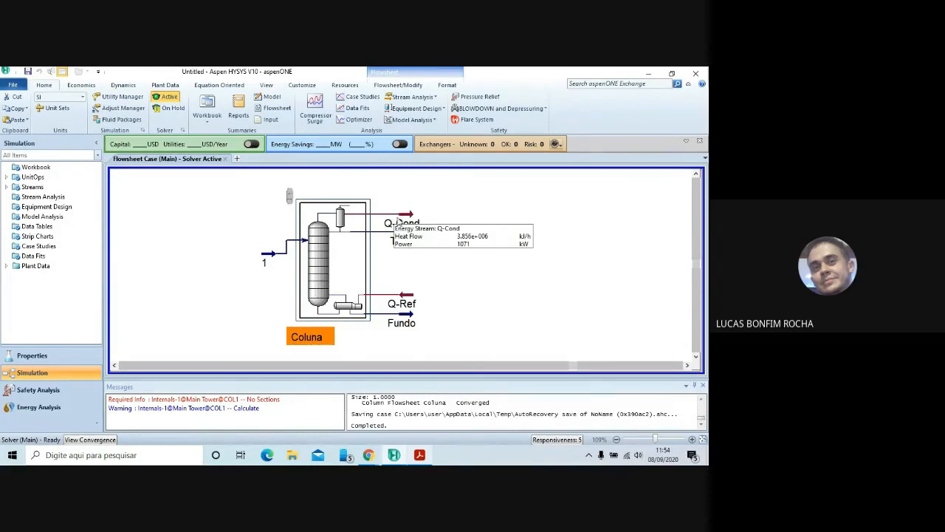
pyautogui.moveTo(402, 302)
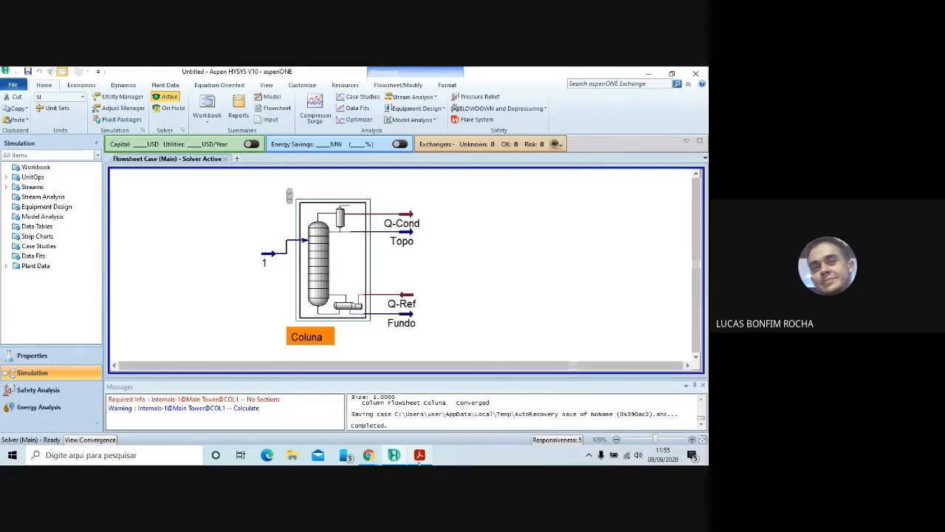
pyautogui.click(418, 456)
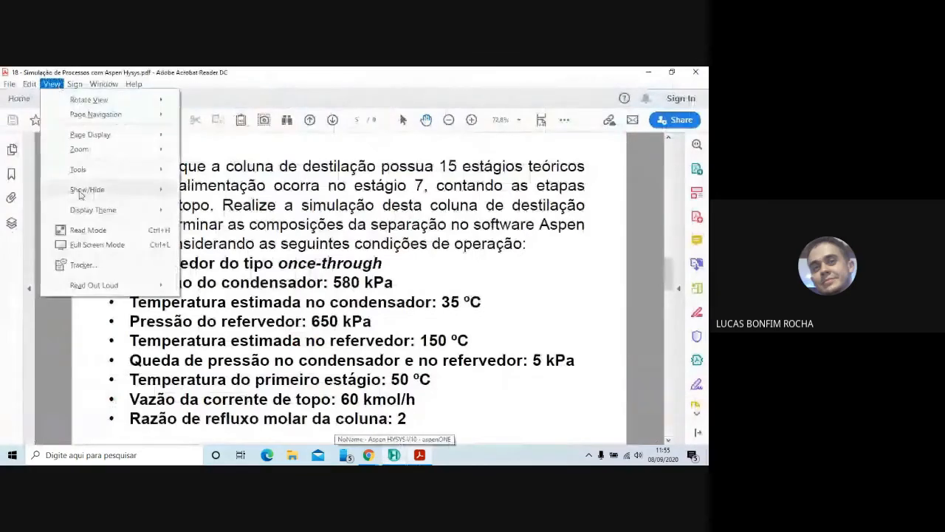
pyautogui.click(90, 246)
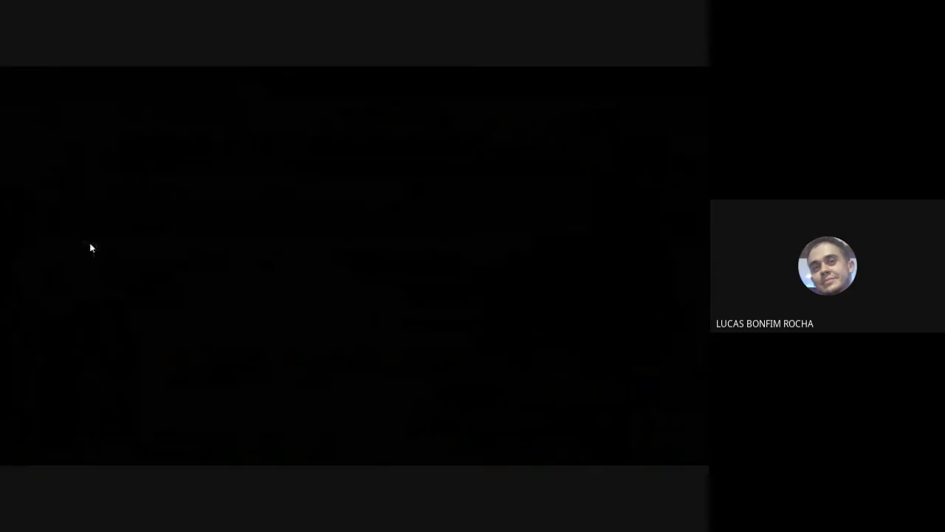
pyautogui.scroll(-1, 89, 243)
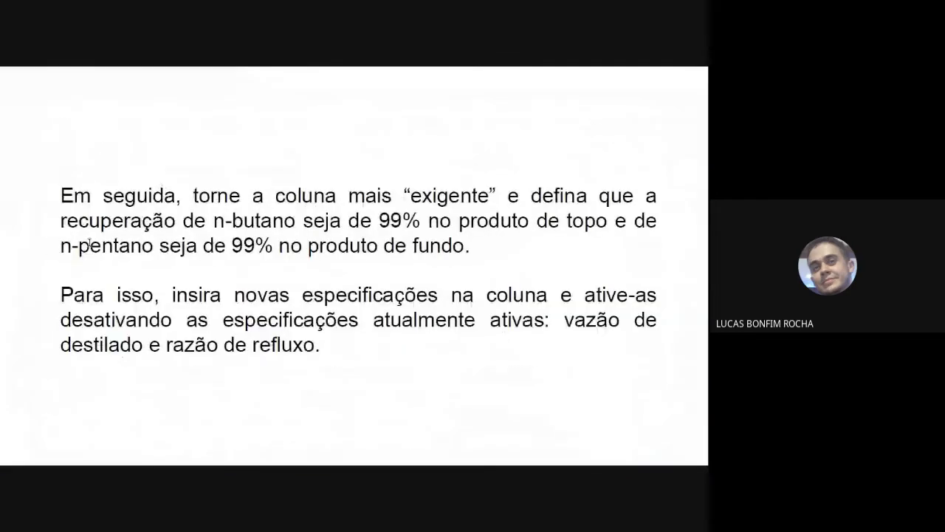
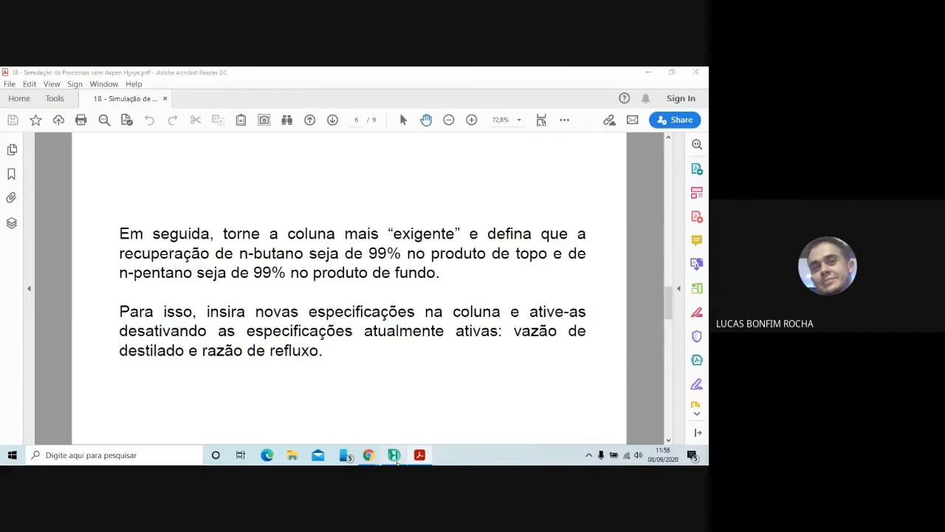
# Switch back to Aspen HYSYS and open the design specifications of the Coluna column in its enlarged property window.
pyautogui.click(395, 456)
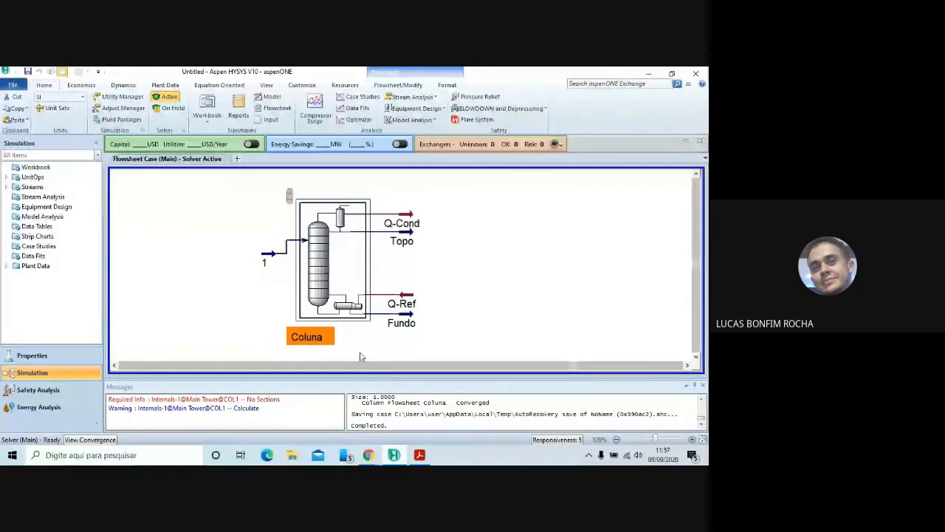
pyautogui.doubleClick(346, 256)
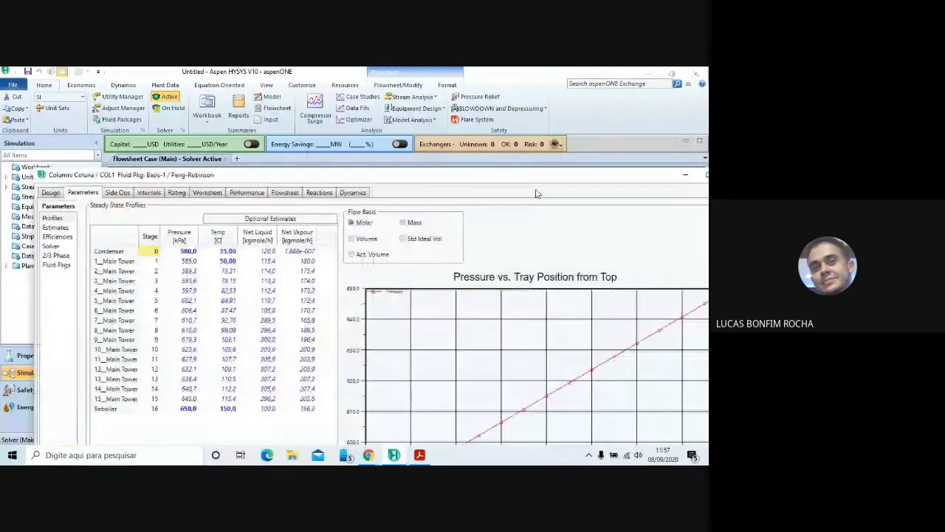
pyautogui.click(707, 175)
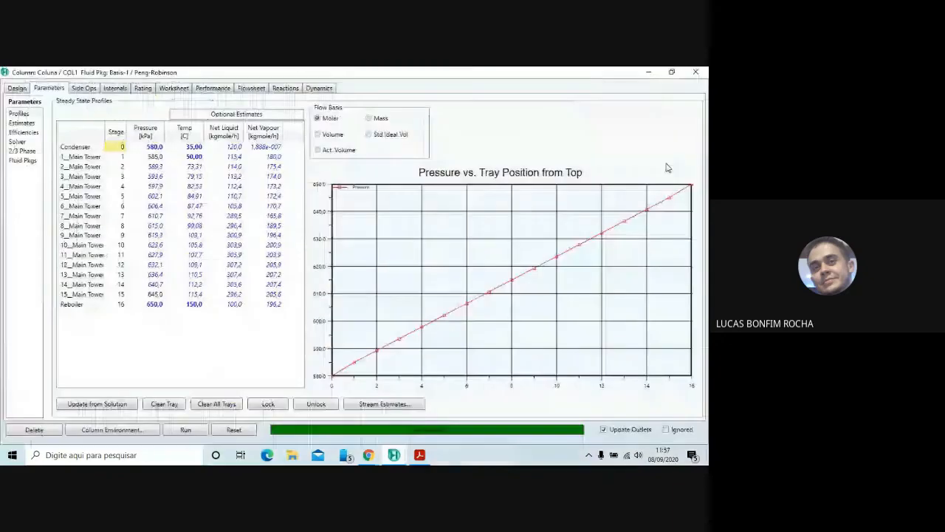
pyautogui.click(16, 88)
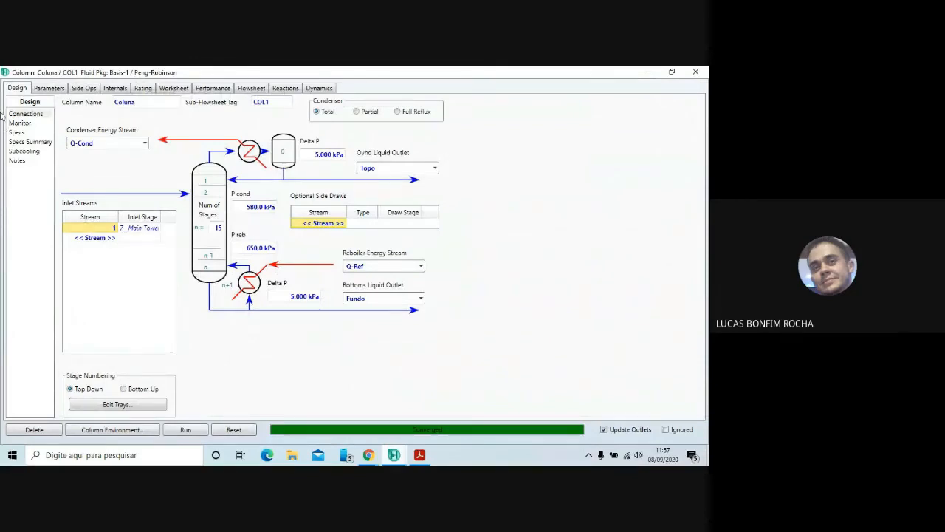
pyautogui.click(19, 132)
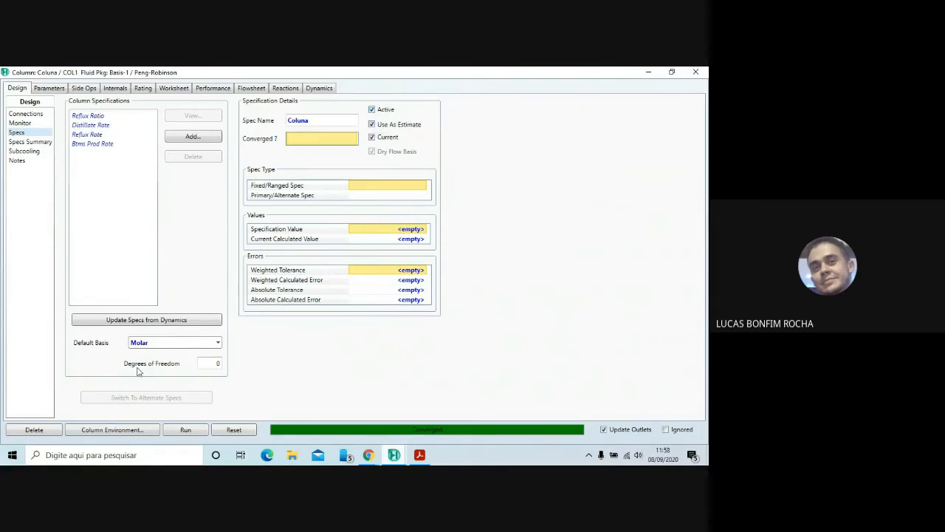
# Add a specification of the Column Component Recovery type to the column.
pyautogui.click(200, 139)
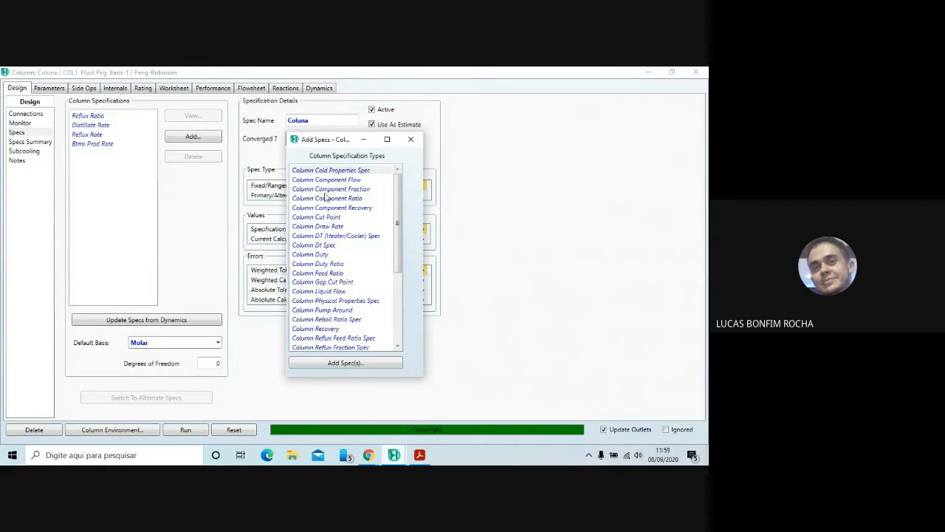
pyautogui.scroll(-5, 325, 196)
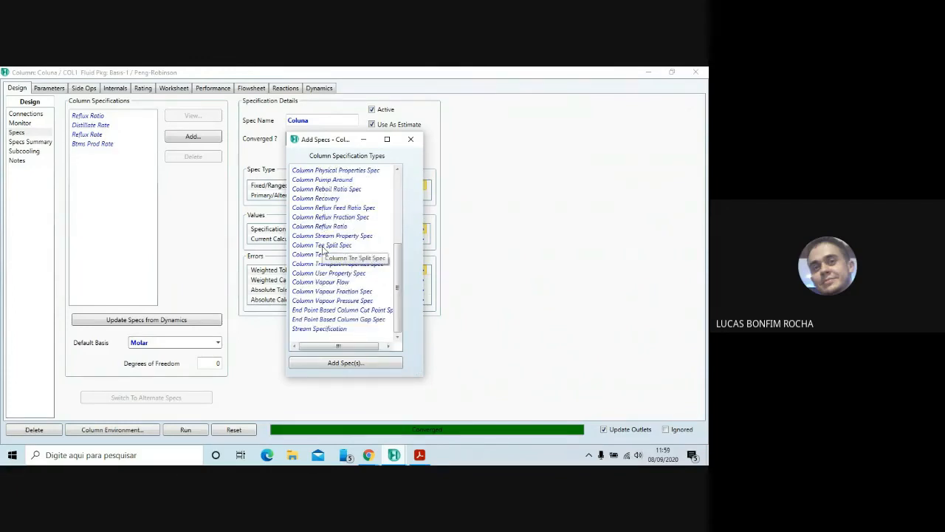
pyautogui.scroll(5, 323, 251)
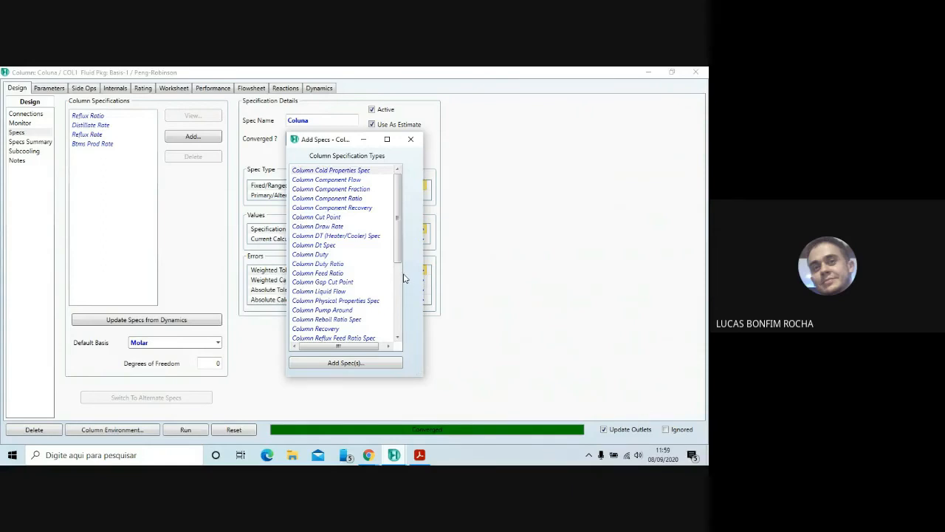
pyautogui.click(365, 209)
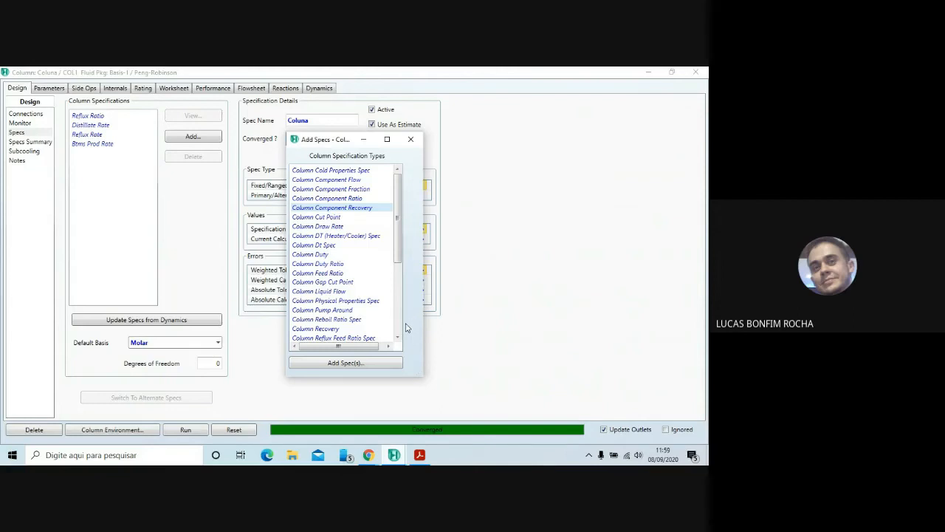
pyautogui.click(346, 364)
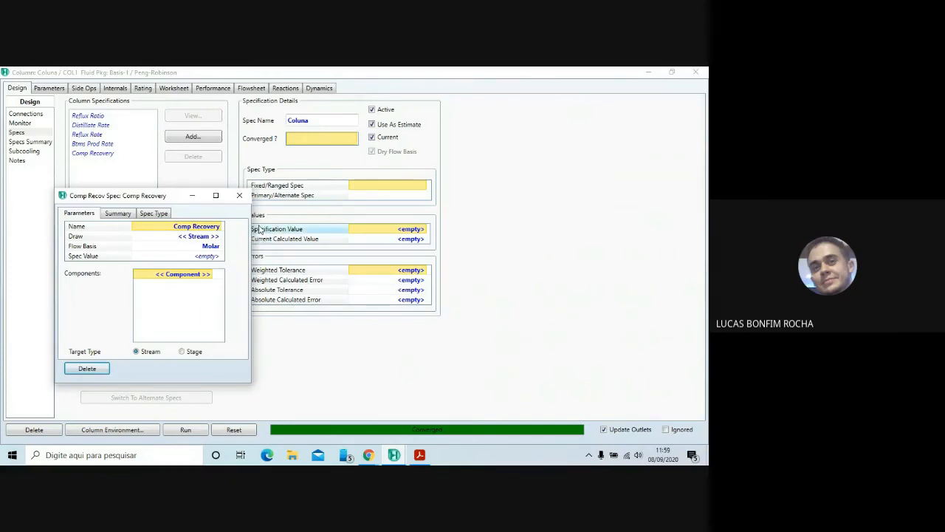
pyautogui.moveTo(174, 199); pyautogui.dragTo(196, 159)
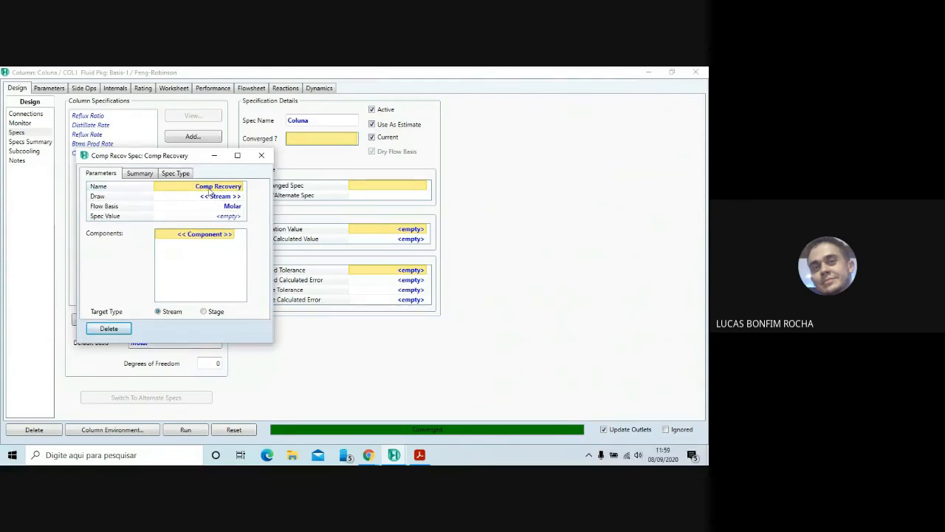
pyautogui.click(202, 235)
pyautogui.click(240, 198)
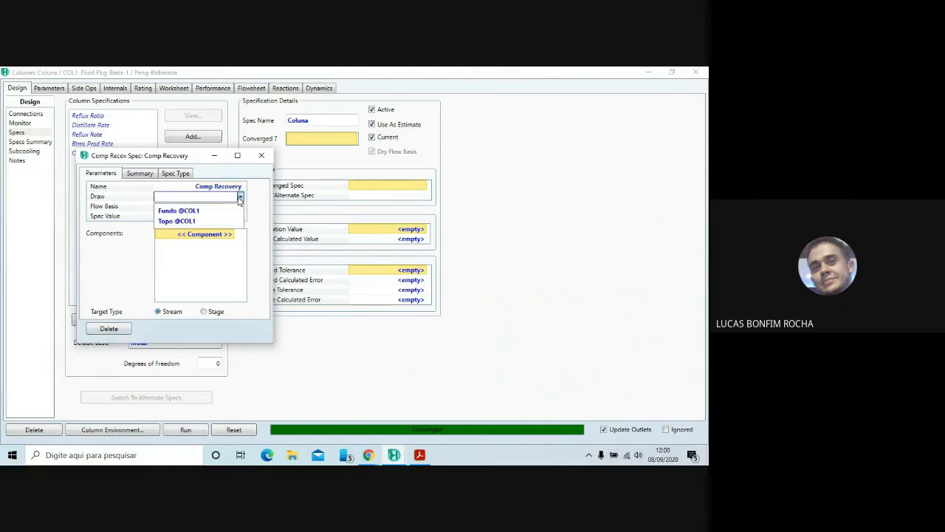
pyautogui.click(225, 222)
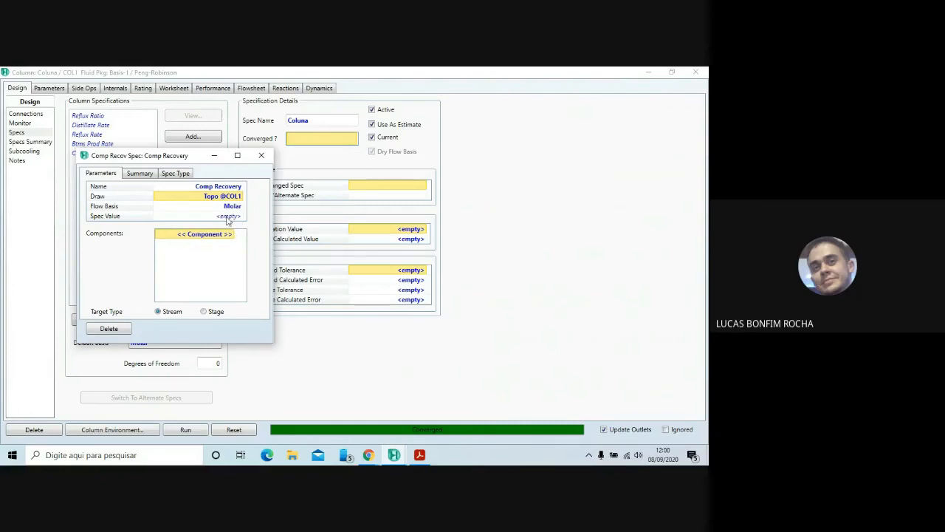
pyautogui.click(227, 216)
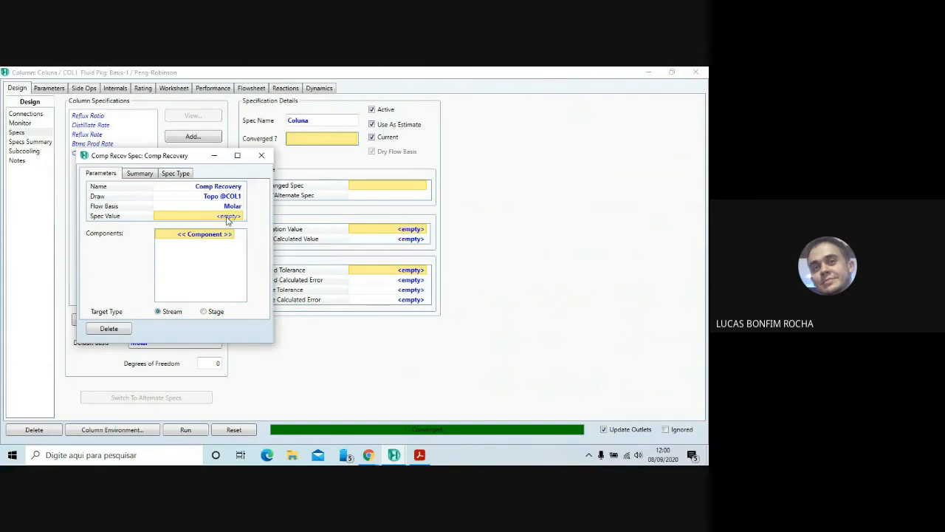
pyautogui.write('0.99')
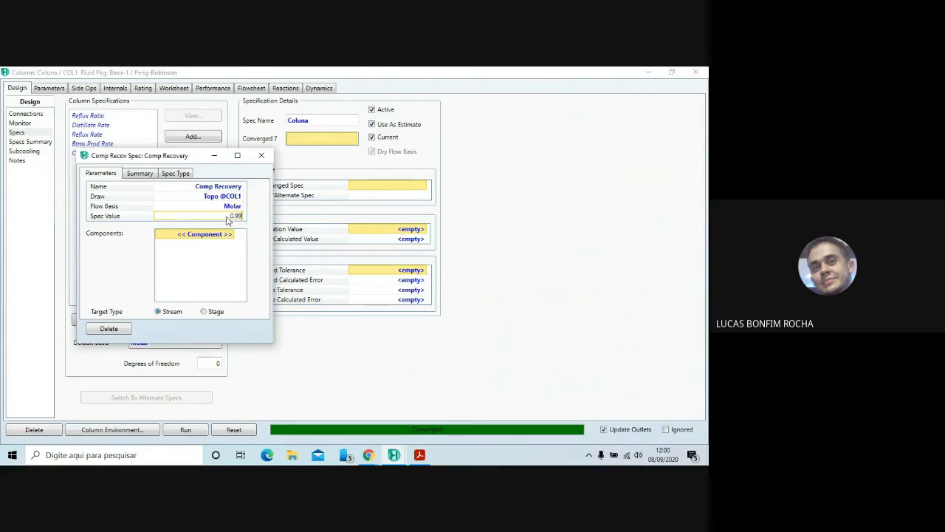
pyautogui.press('Return')
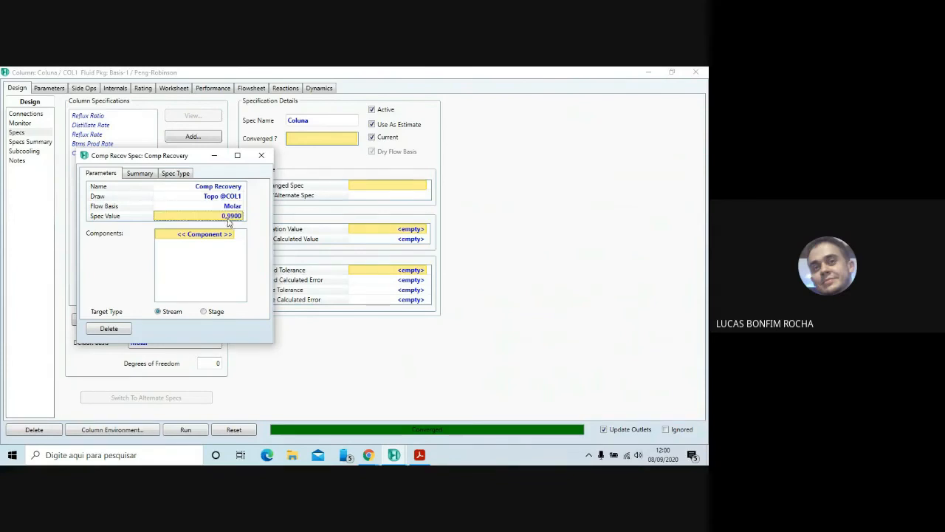
pyautogui.click(236, 237)
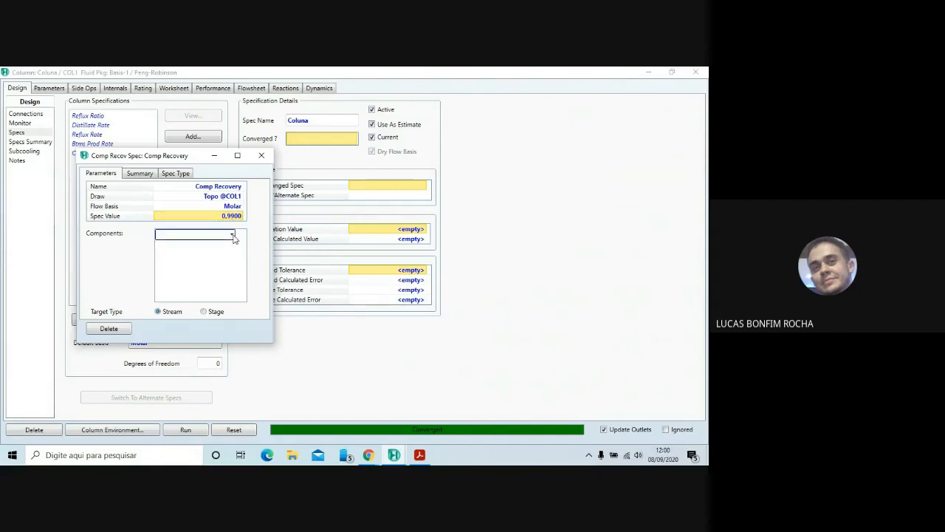
pyautogui.click(231, 236)
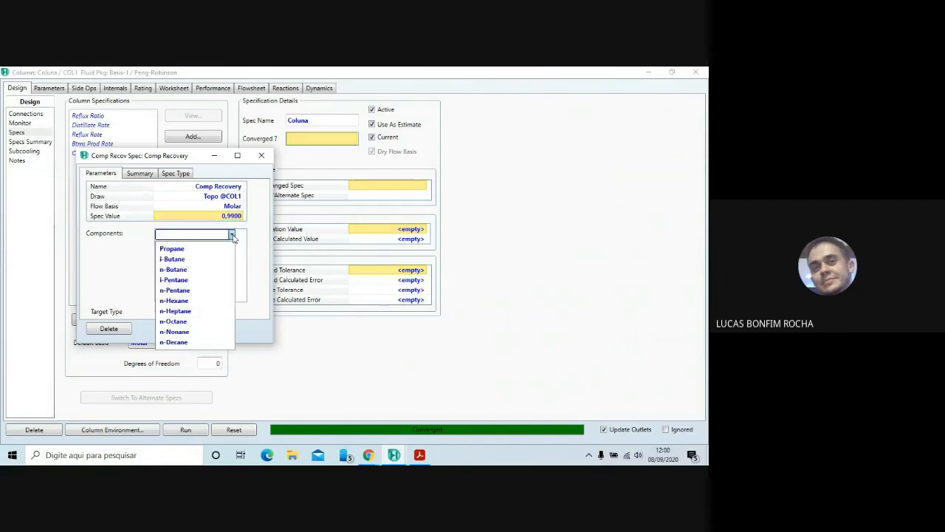
pyautogui.click(190, 269)
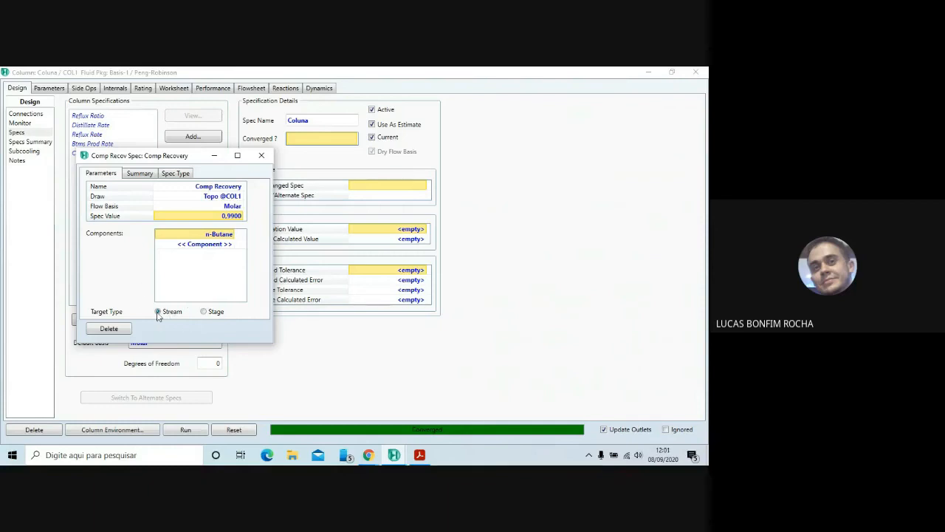
# Close the n-butane recovery specification and add a second specification of the Column Component Recovery type to the column.
pyautogui.click(262, 155)
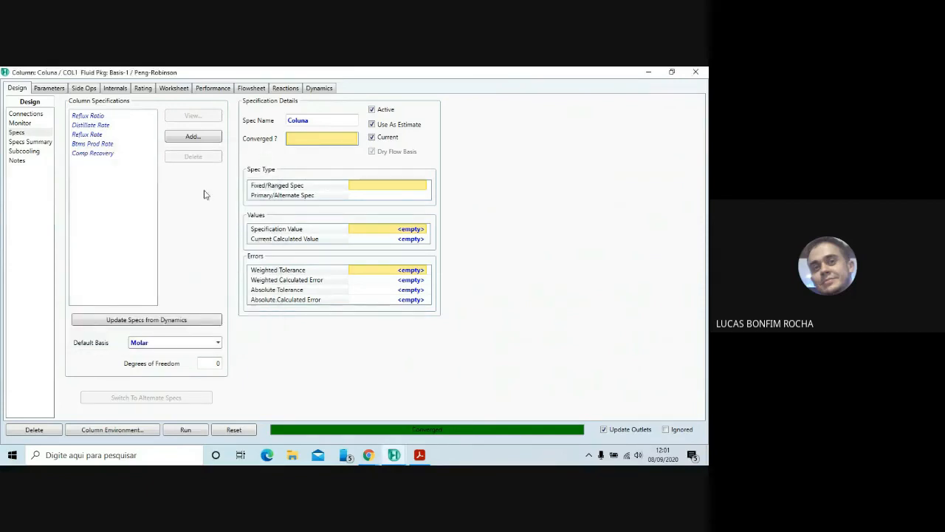
pyautogui.click(195, 137)
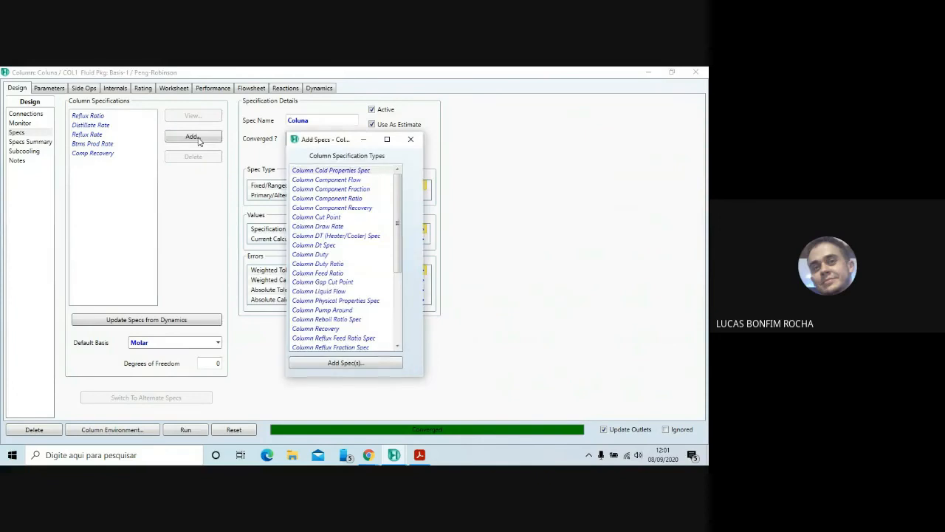
pyautogui.click(342, 209)
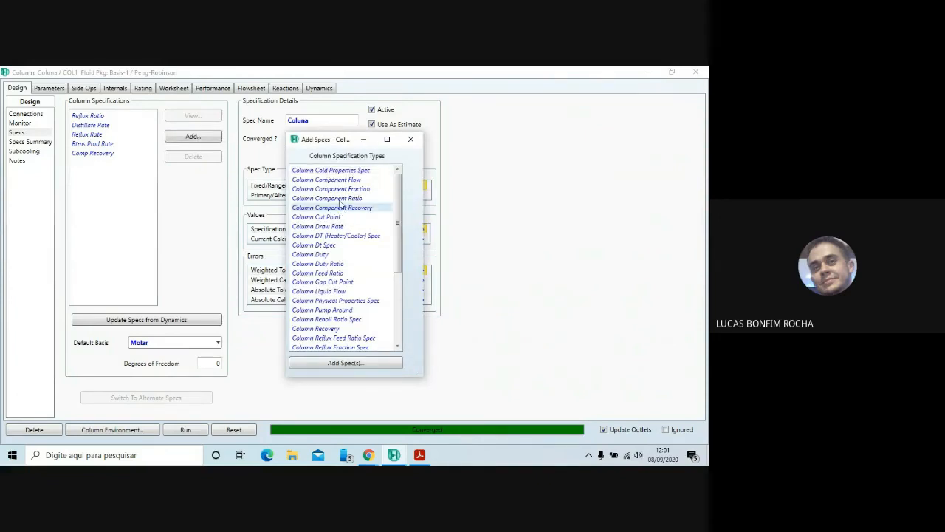
pyautogui.click(343, 363)
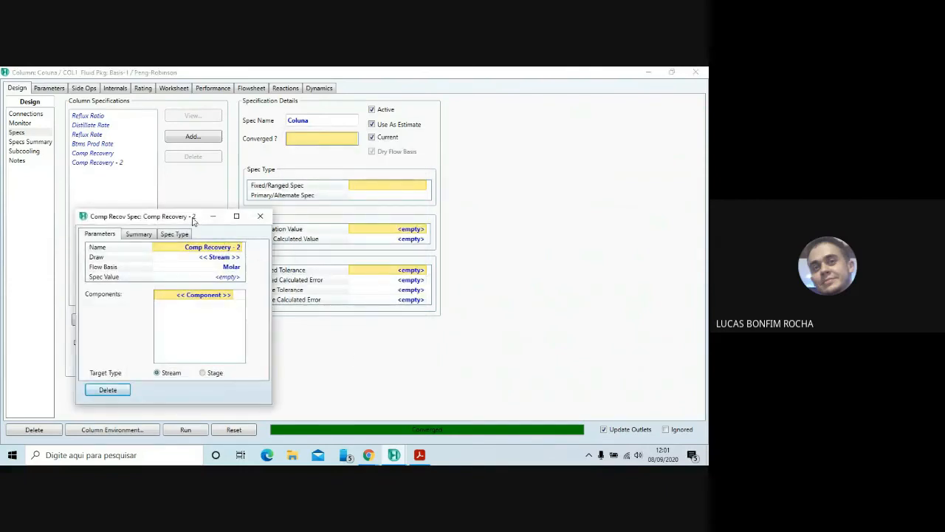
pyautogui.moveTo(194, 217); pyautogui.dragTo(186, 155)
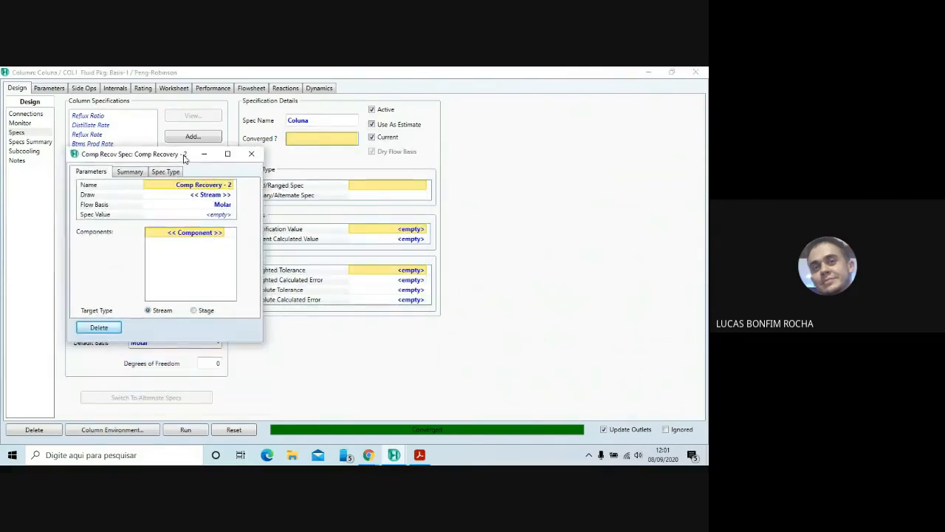
pyautogui.click(229, 195)
pyautogui.click(229, 197)
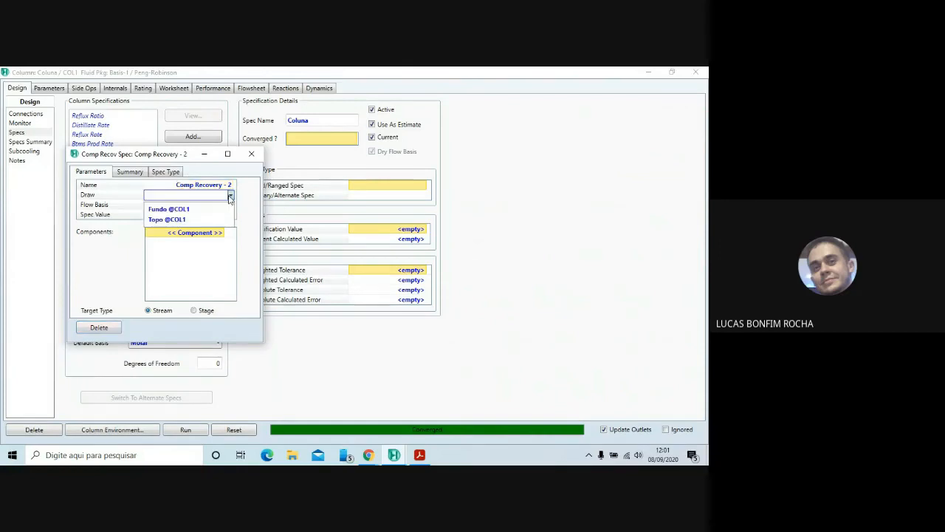
pyautogui.click(228, 209)
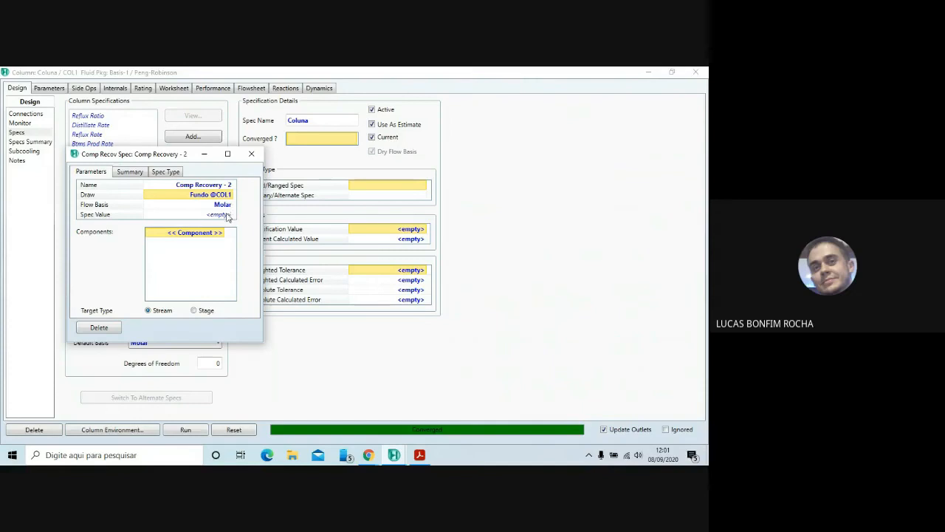
pyautogui.click(223, 216)
pyautogui.write('0.99')
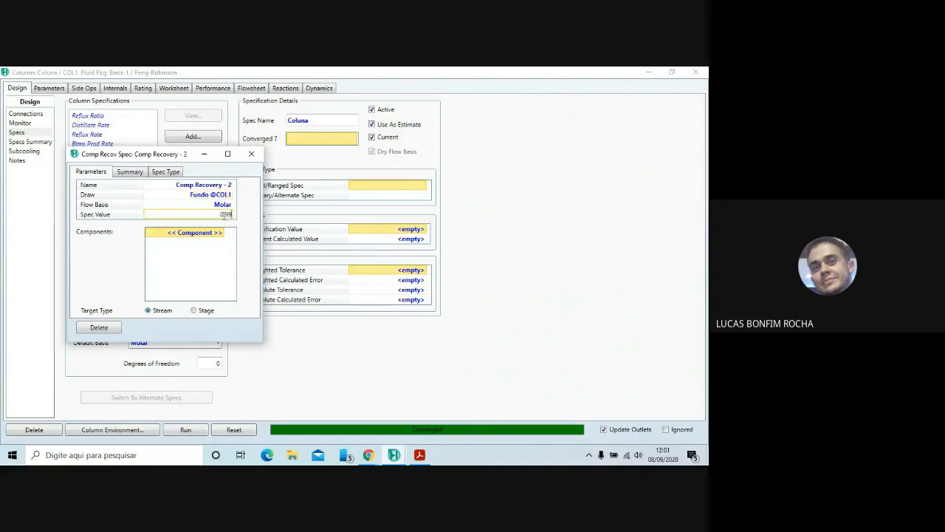
pyautogui.press('Return')
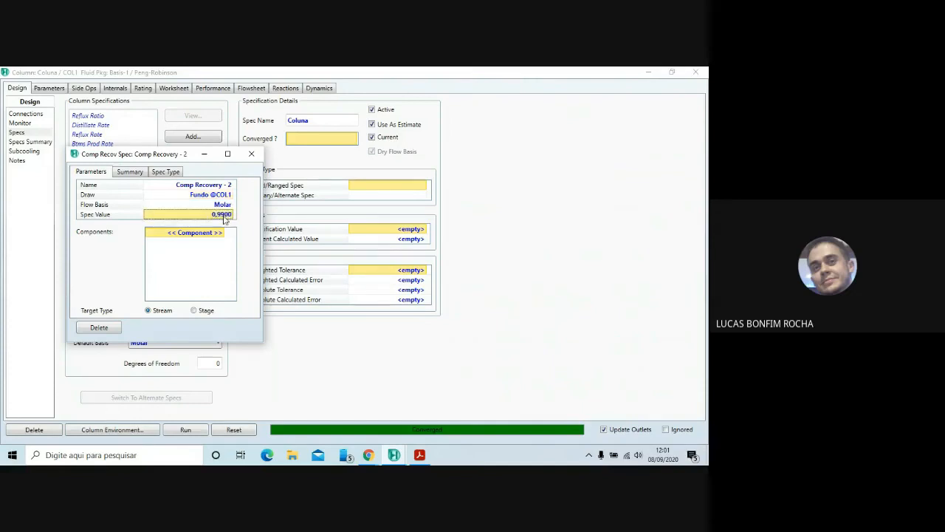
pyautogui.click(220, 234)
pyautogui.click(222, 233)
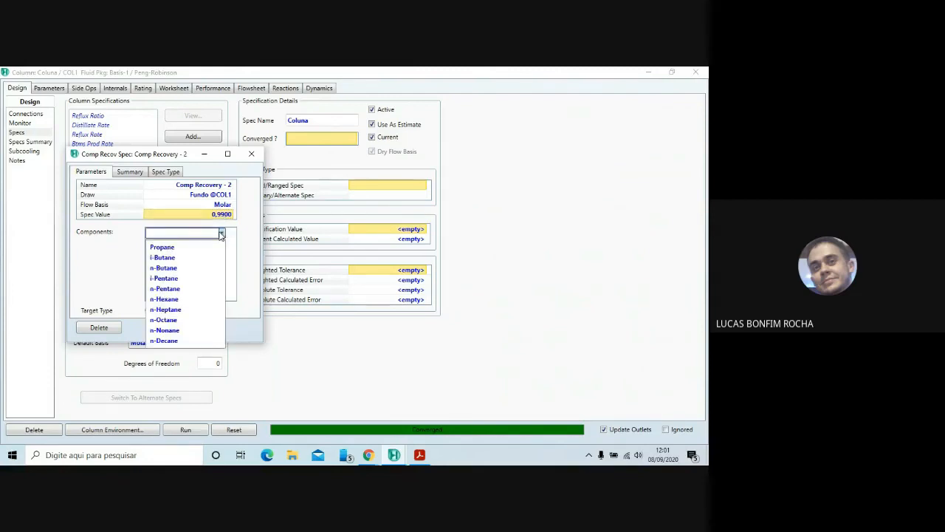
pyautogui.click(177, 289)
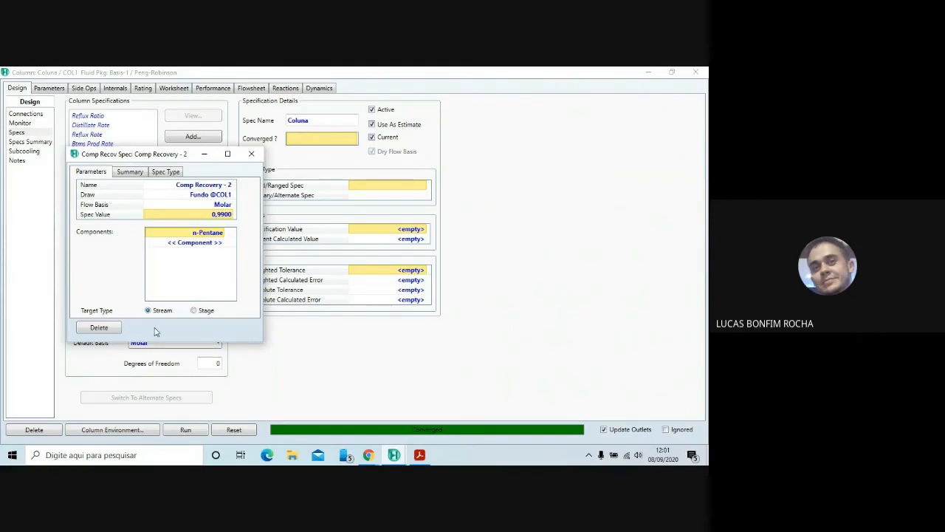
pyautogui.click(252, 155)
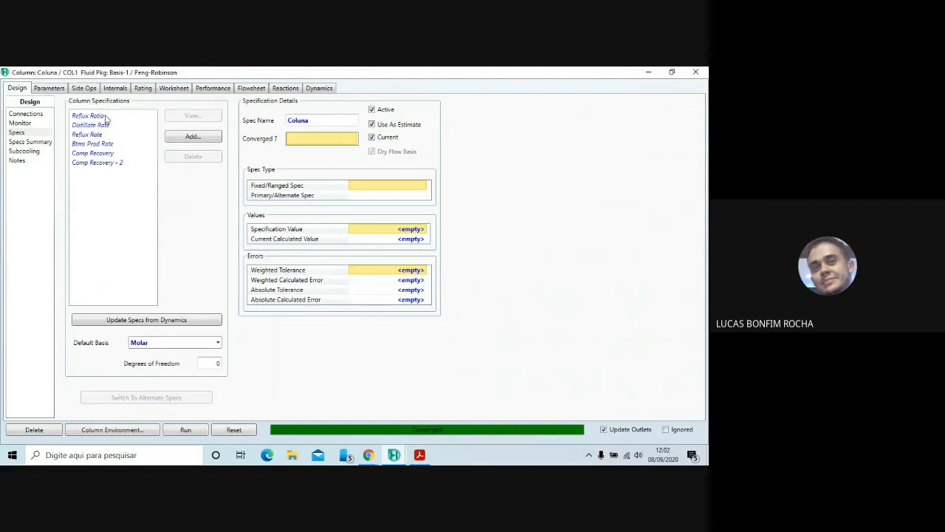
# Deactivate the Distillate Rate and Reflux Ratio specifications, activate Comp Recovery and Comp Recovery - 2, and run the column.
pyautogui.click(39, 143)
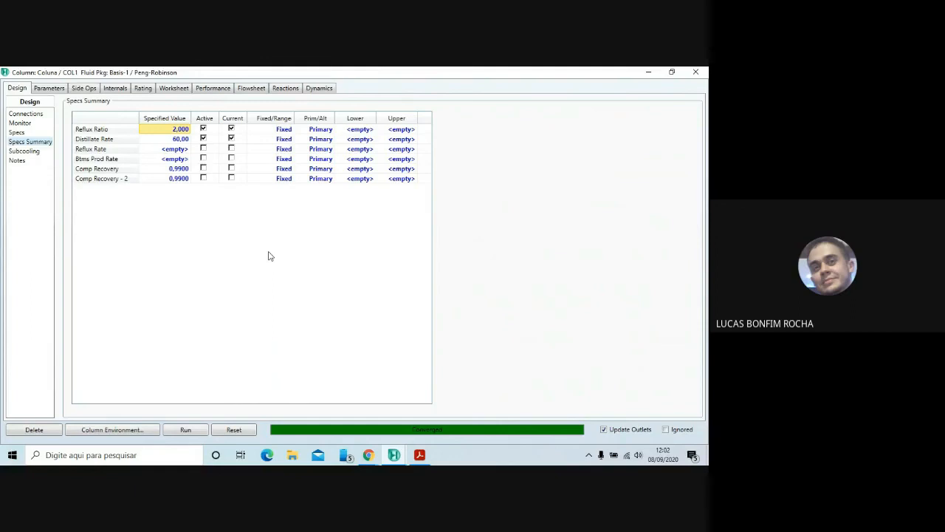
pyautogui.click(204, 139)
pyautogui.click(203, 129)
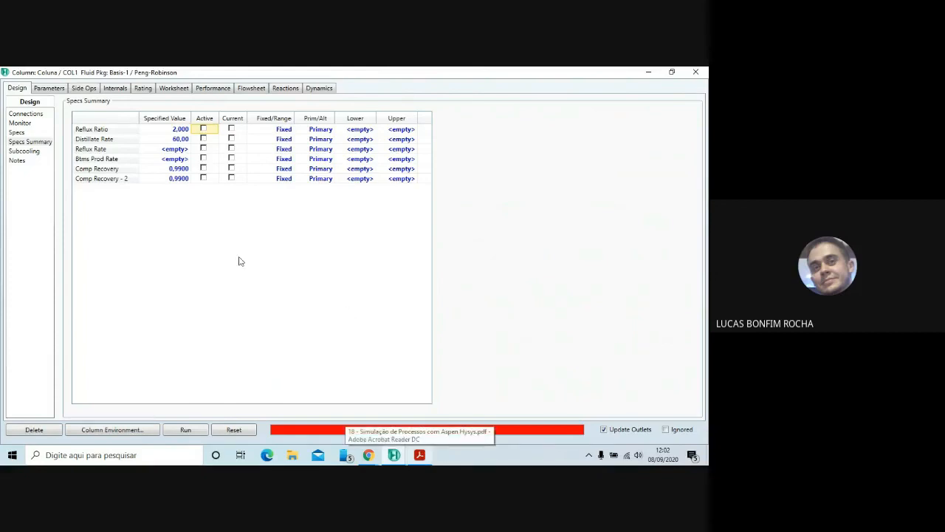
pyautogui.click(204, 178)
pyautogui.click(204, 168)
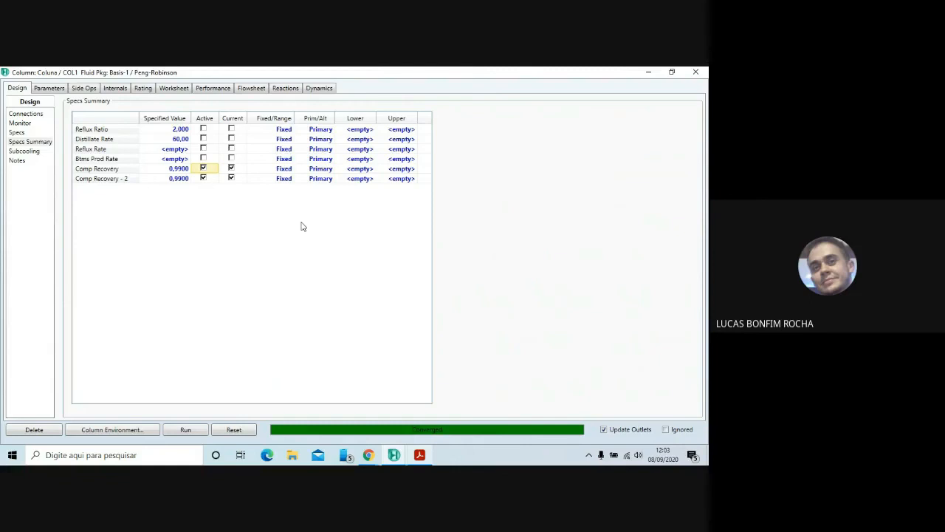
pyautogui.click(189, 435)
# Review the column's stream conditions, compositions, performance summary, column profiles and available plots, and close its property window.
pyautogui.click(174, 89)
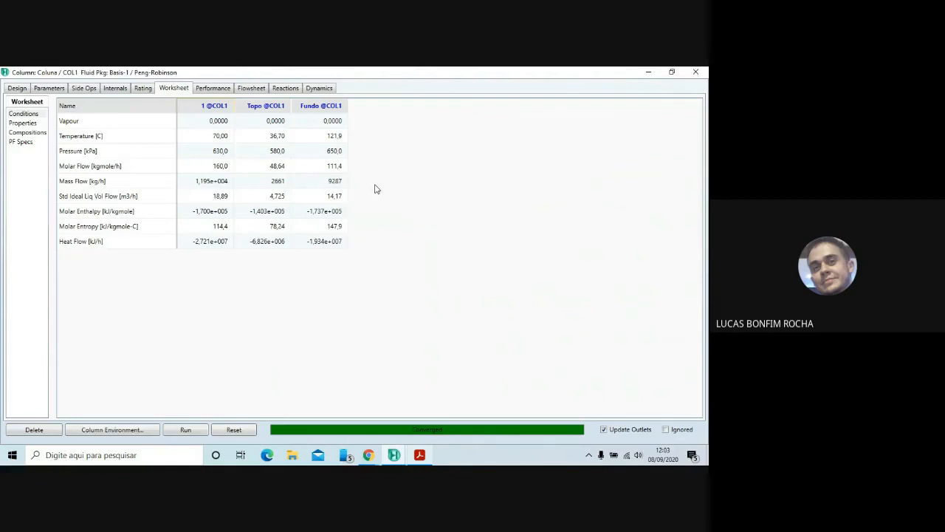
pyautogui.click(30, 133)
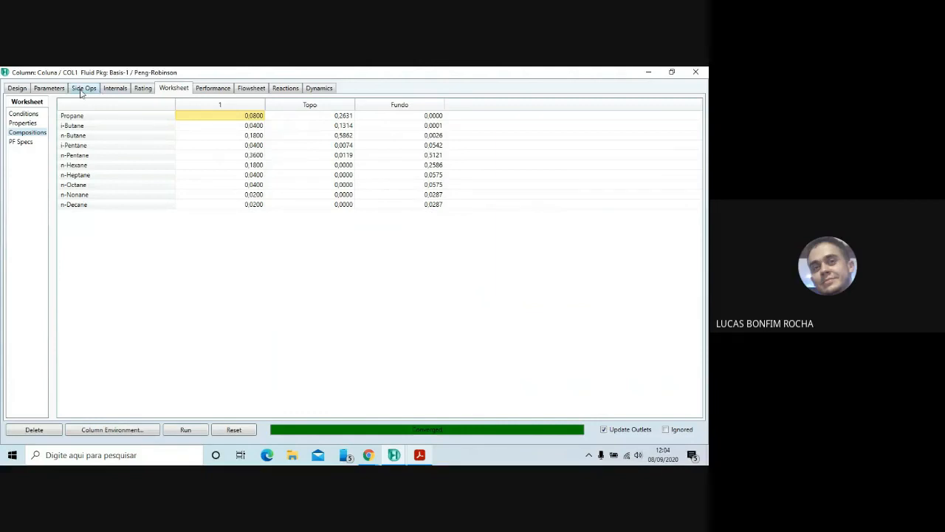
pyautogui.click(220, 91)
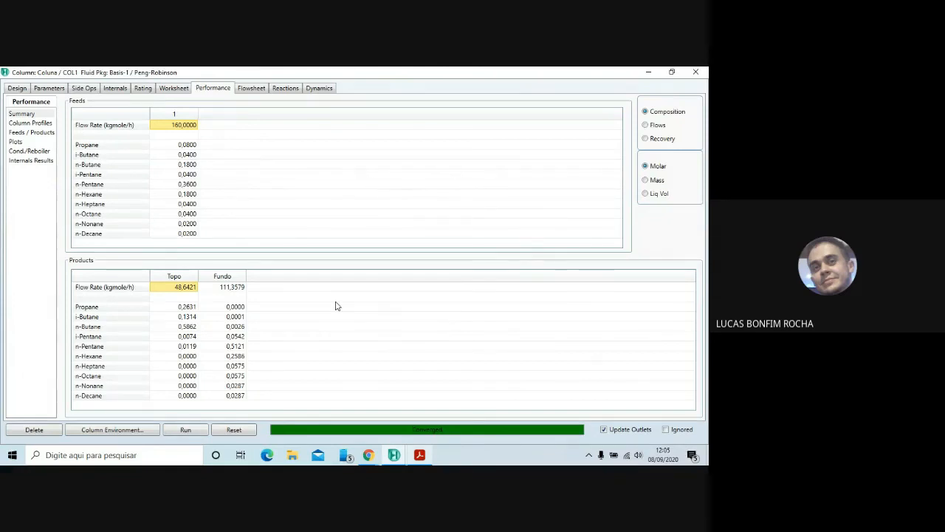
pyautogui.click(33, 123)
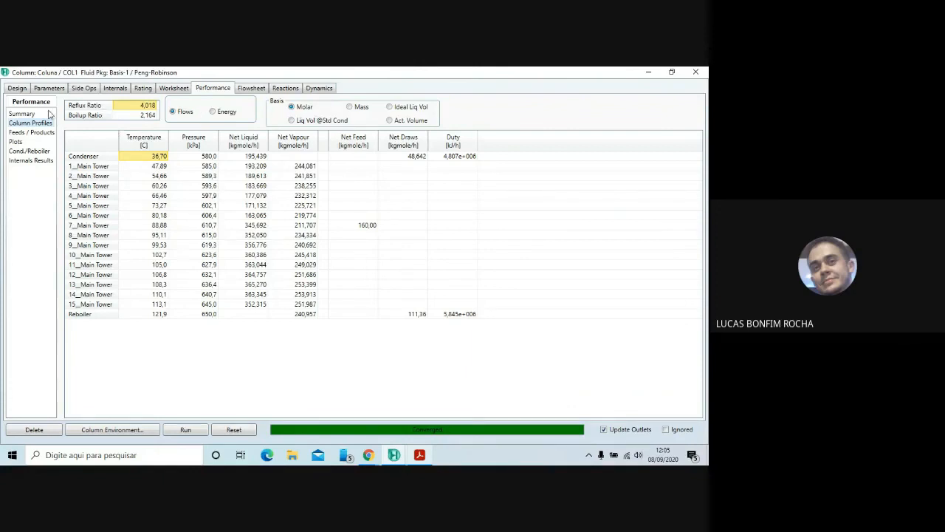
pyautogui.click(14, 143)
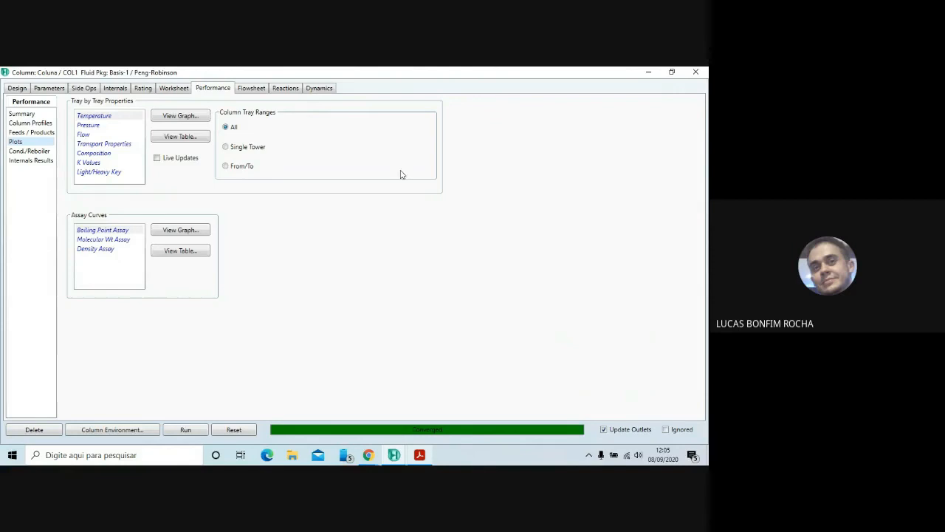
pyautogui.click(695, 72)
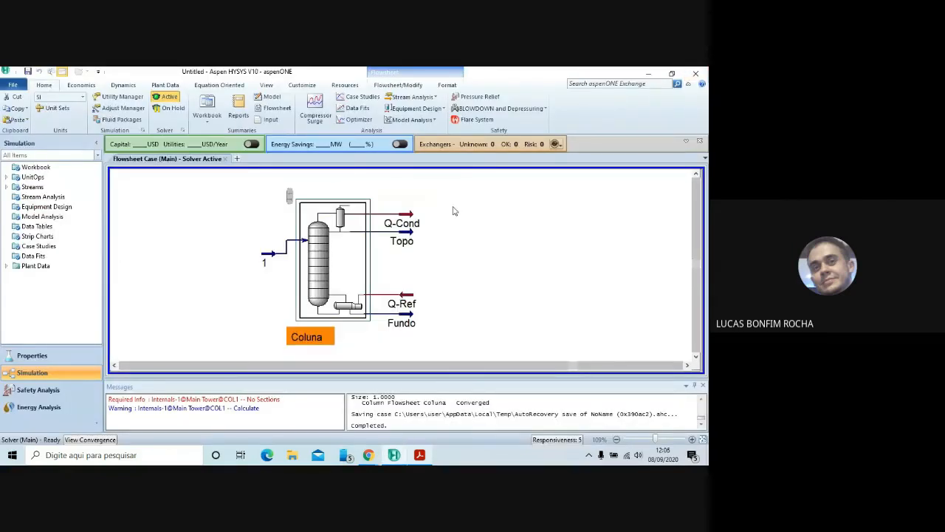
# Switch to the exercise PDF in Adobe Acrobat Reader and read the next page's class activity in full-screen view.
pyautogui.click(420, 455)
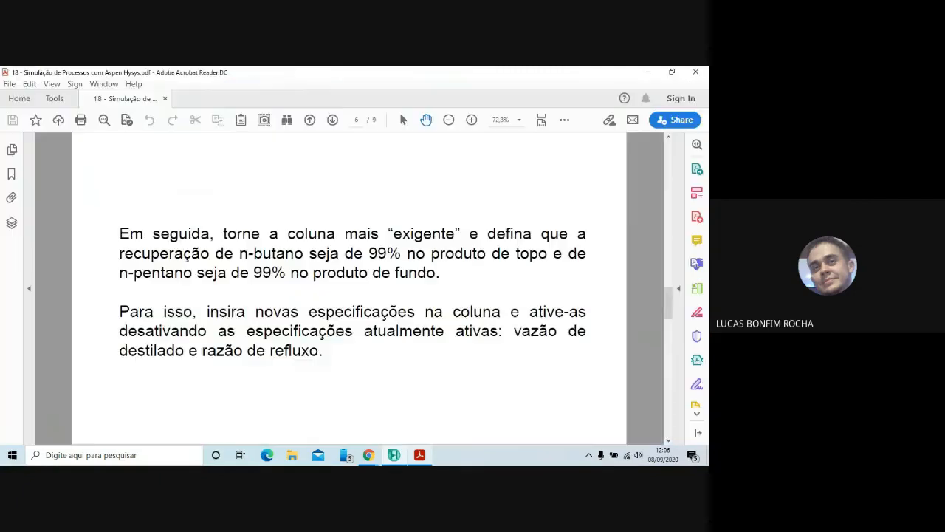
pyautogui.click(51, 84)
pyautogui.click(86, 243)
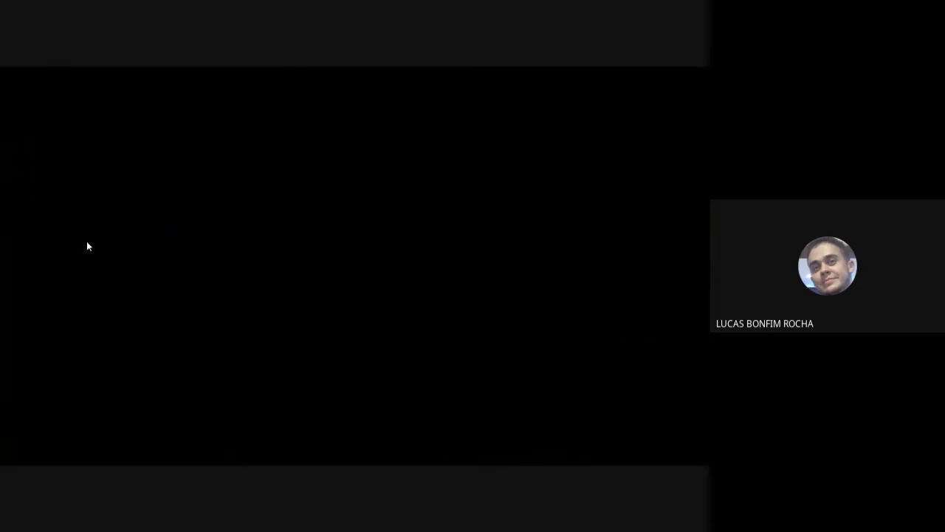
pyautogui.press('Right')
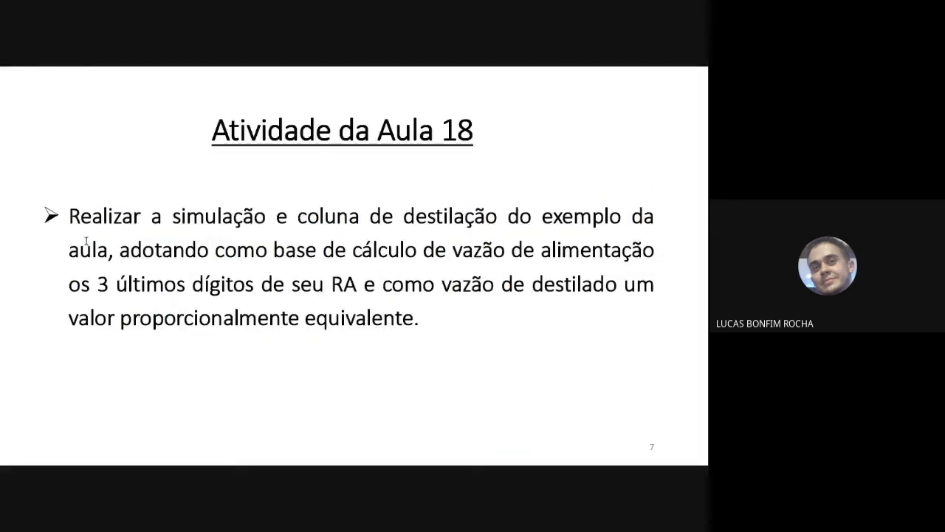